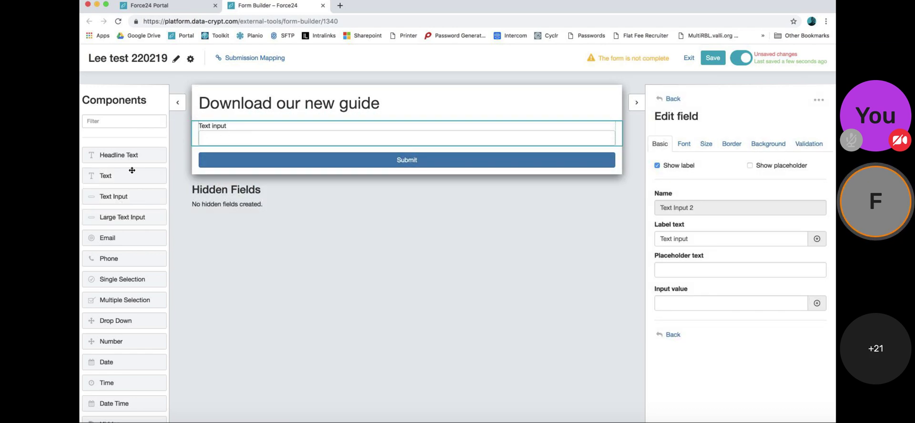
Step: Place a Text block above the text input reading 'Fill in the details below in order to get your guide'
drag(143, 172, 217, 119)
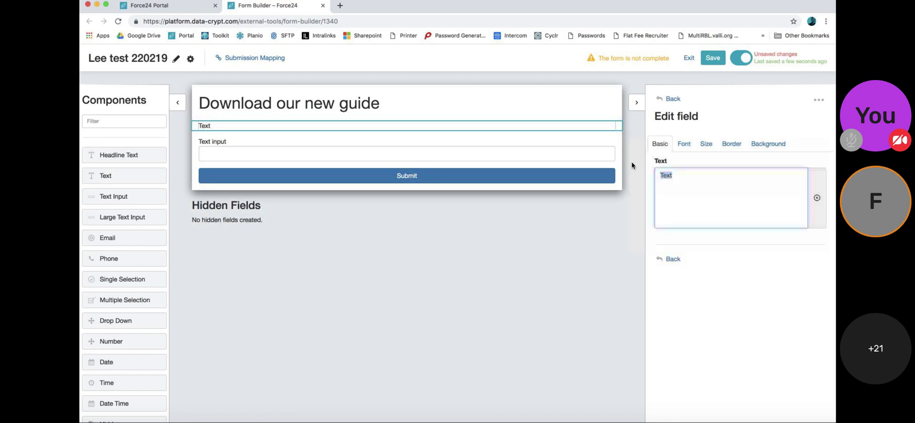
text(Fill in the details )
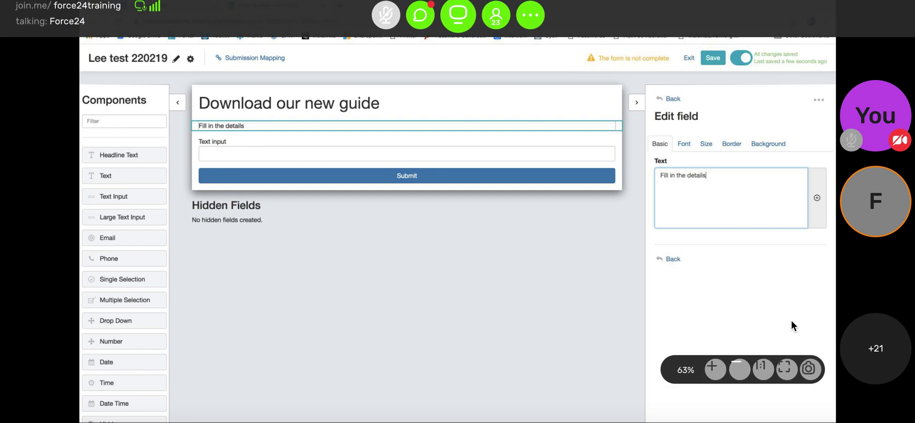
text(below in order to )
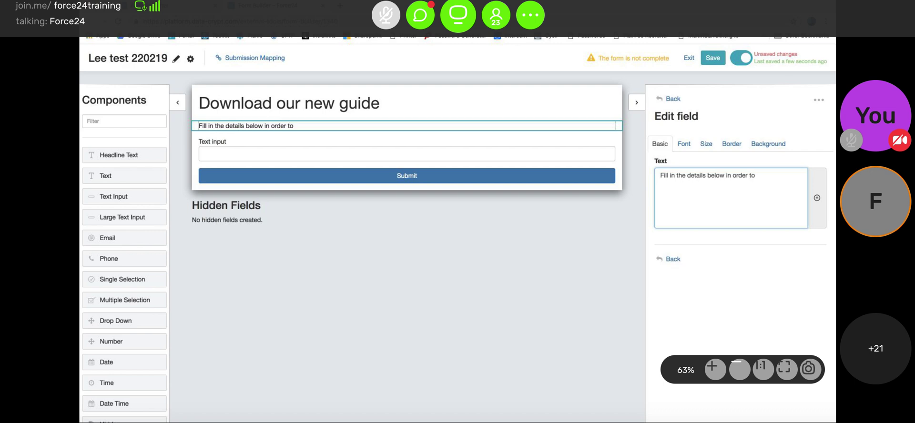
text(get your guide)
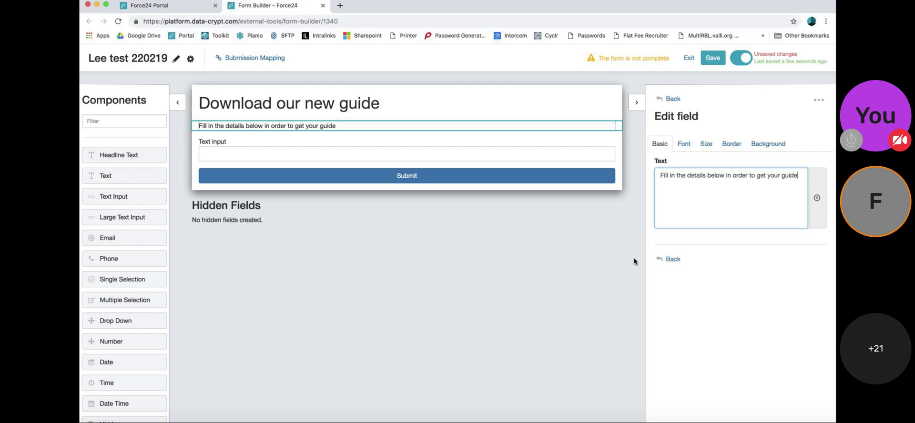
Step: Browse the intro text's Font, Size, Border and Background styling options, then select the Text input field
click(683, 143)
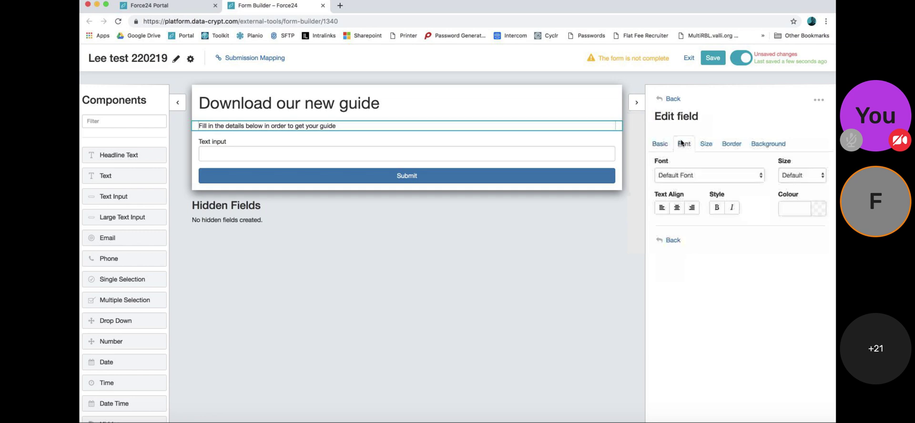
click(701, 175)
click(708, 144)
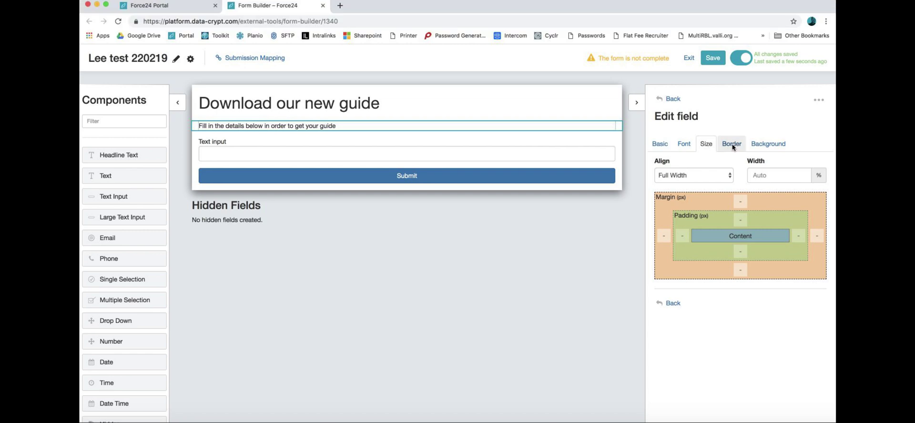
click(732, 144)
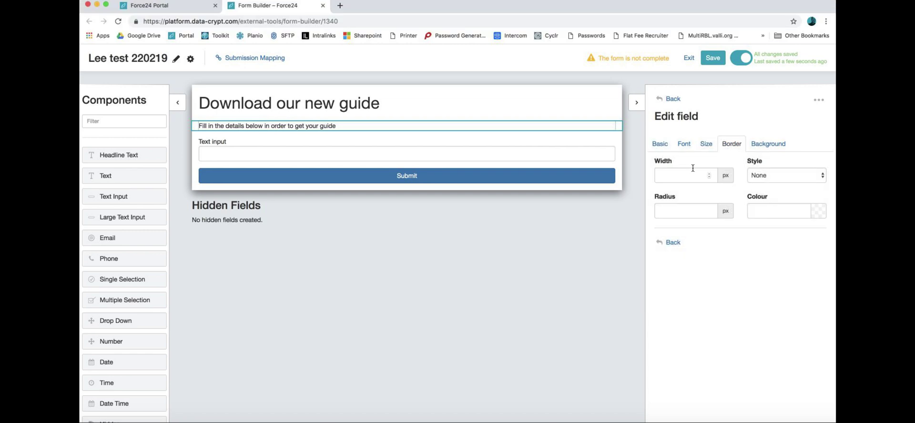
click(759, 144)
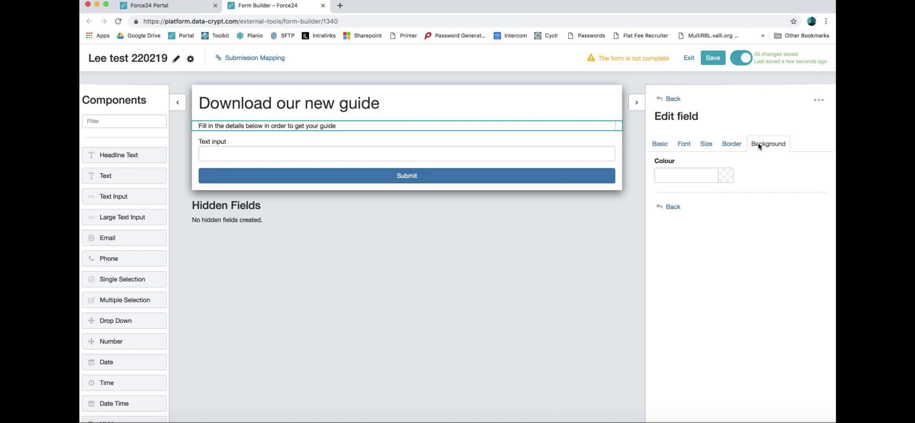
click(726, 180)
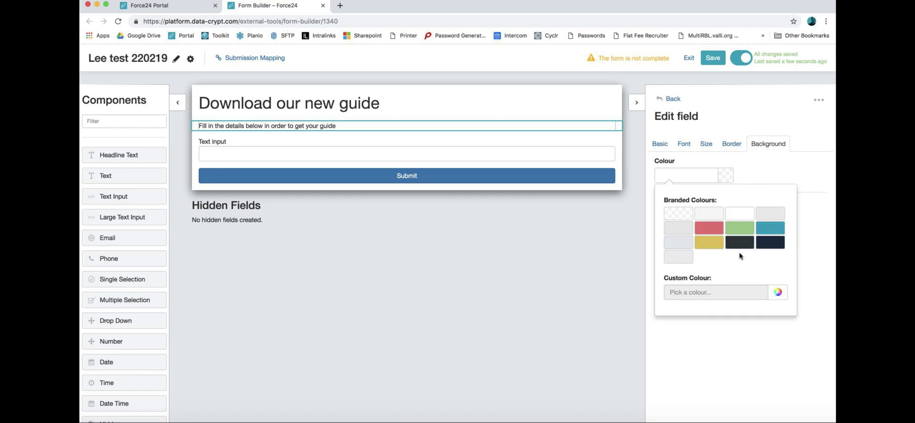
click(764, 171)
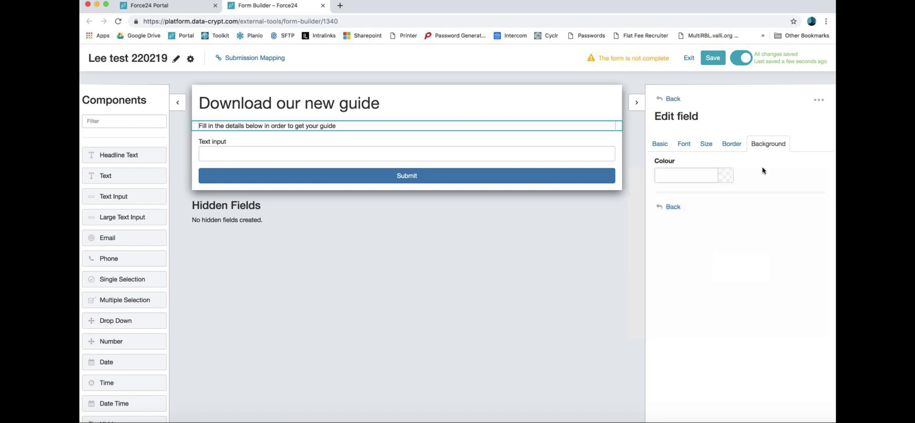
click(230, 154)
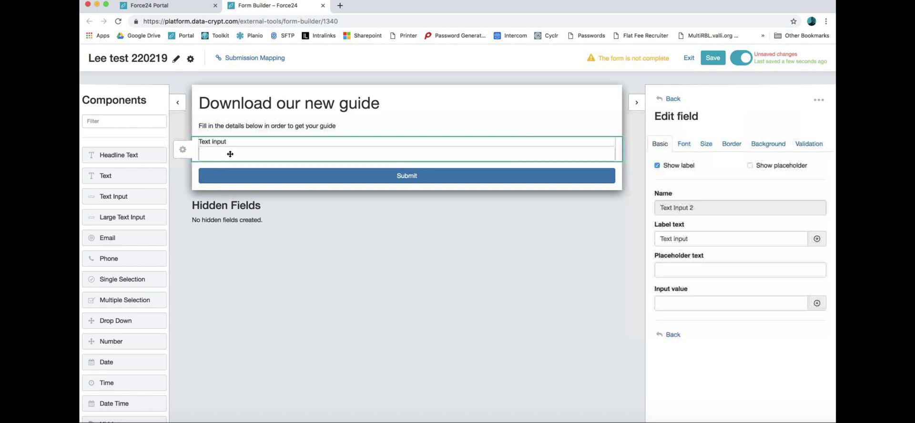
Step: Drop an Email field above the text input, Phone beside it, and another Text Input above that row
click(183, 153)
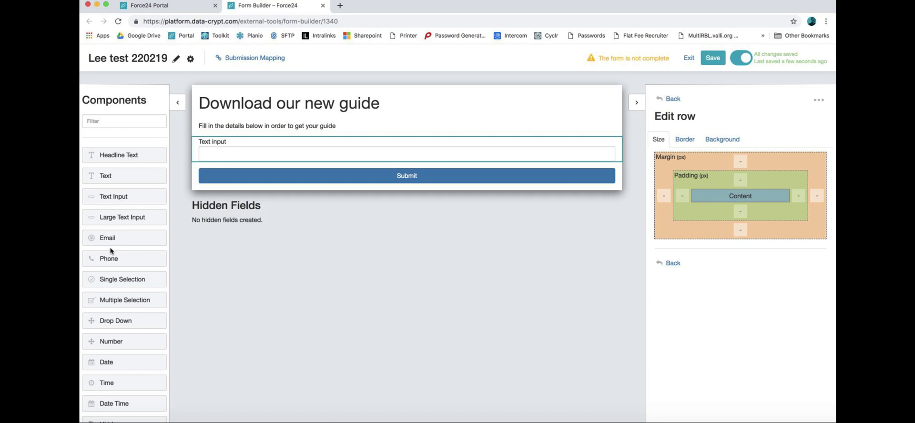
drag(219, 191, 256, 138)
drag(125, 259, 596, 145)
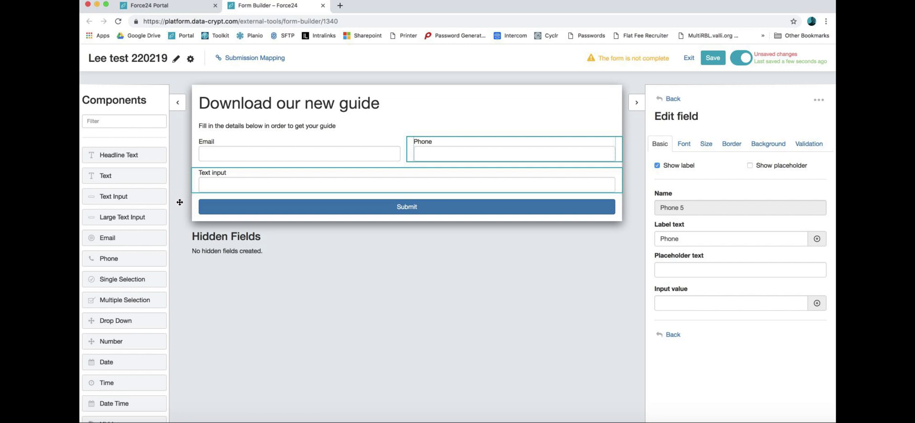
drag(129, 199, 218, 136)
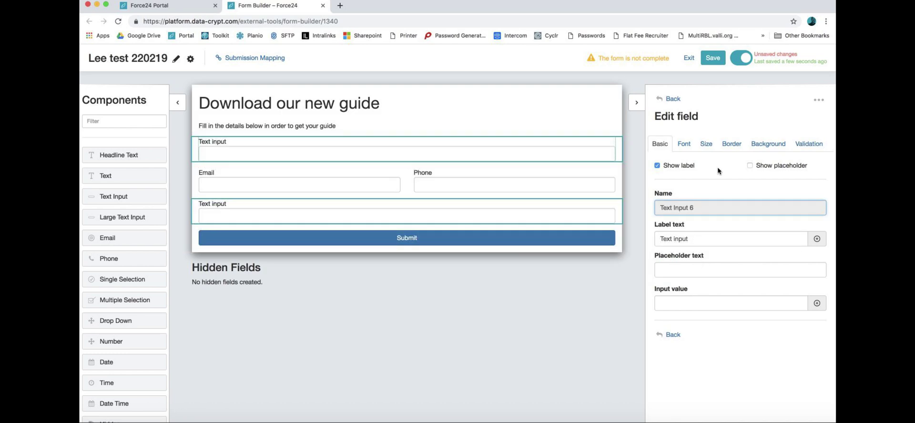
Step: Enable the placeholder on the new top text input and set it to 'First Name'
click(751, 167)
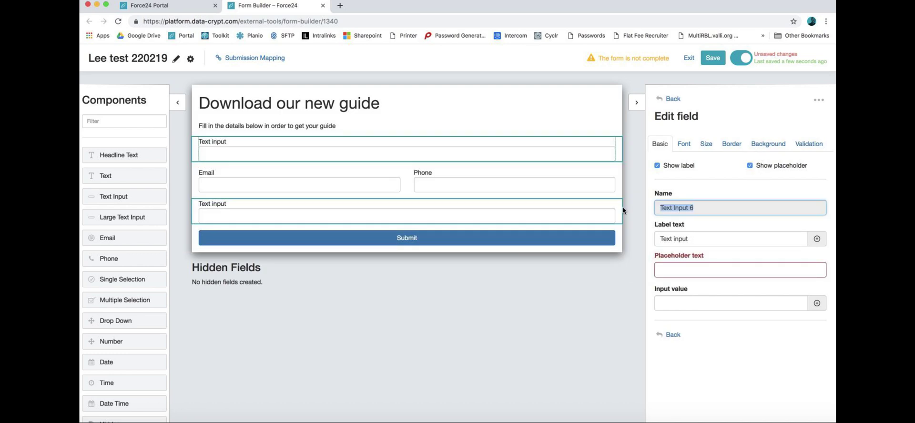
click(696, 272)
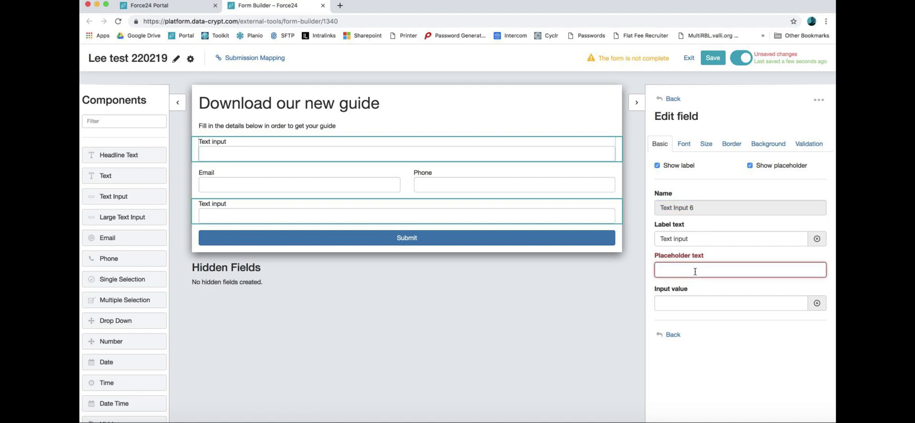
text(F)
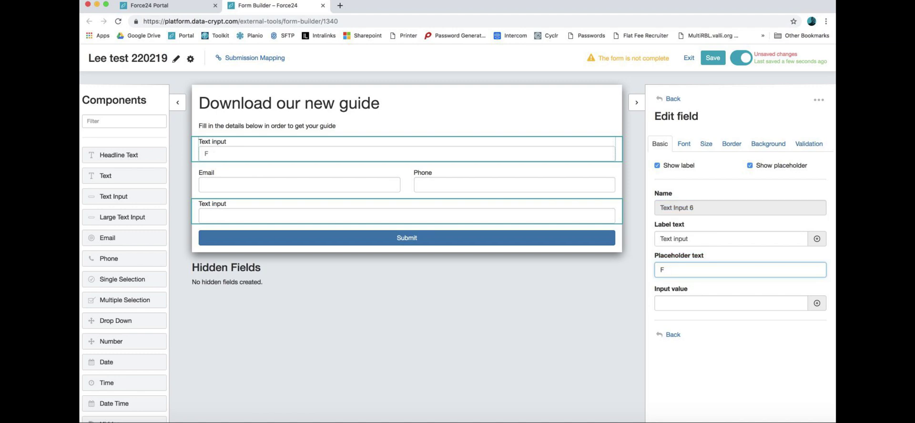
text(orstNm)
key(BackSpace)
text(Name)
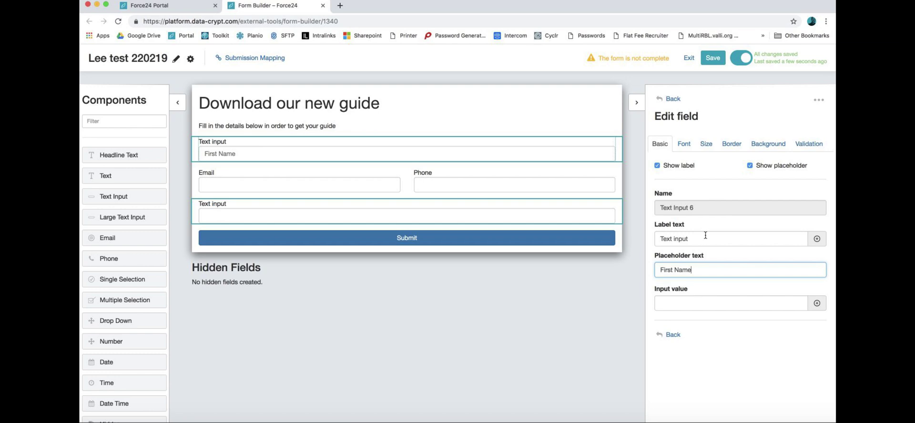
Step: Insert the FirstName token into the first field's label, removing the old 'Text input' wording
click(709, 241)
click(817, 239)
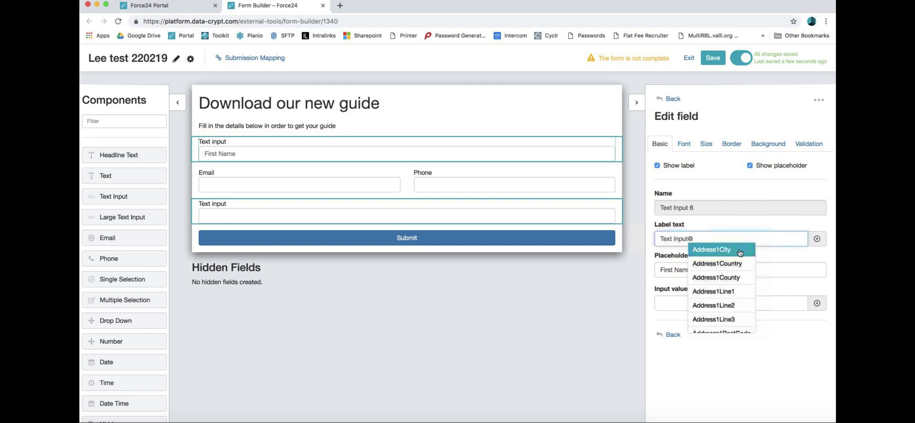
scroll(731, 271, down, 5)
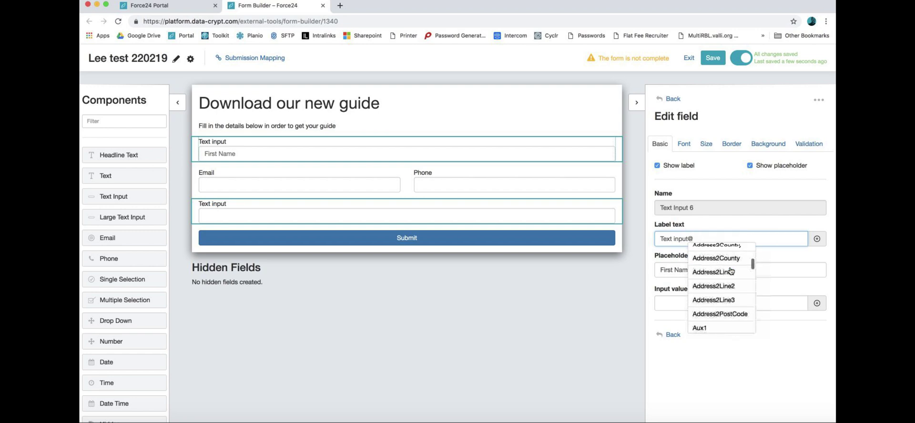
scroll(732, 271, down, 5)
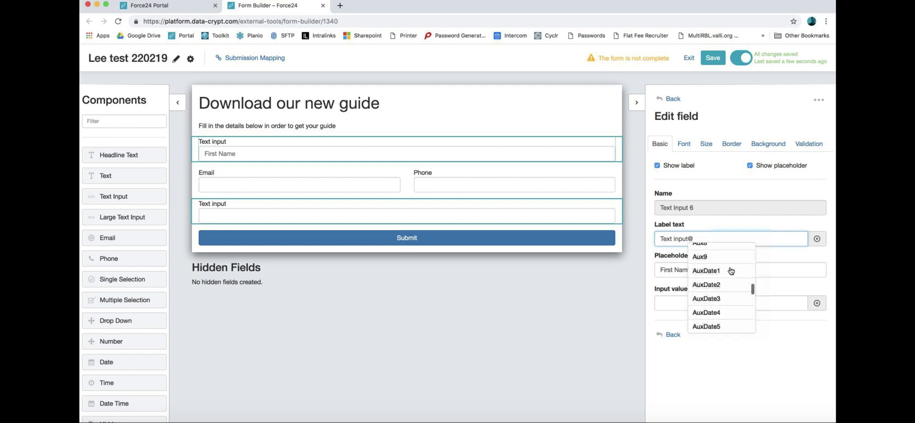
scroll(731, 271, down, 3)
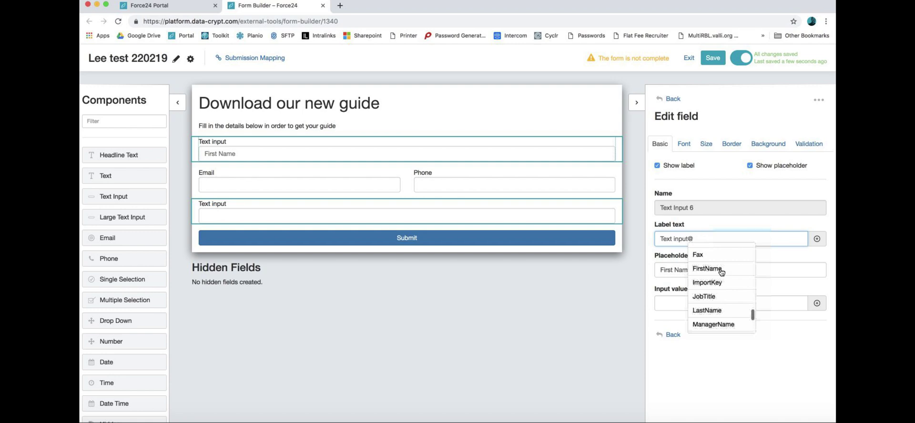
click(719, 268)
drag(687, 239, 657, 238)
key(BackSpace)
key(BackSpace)
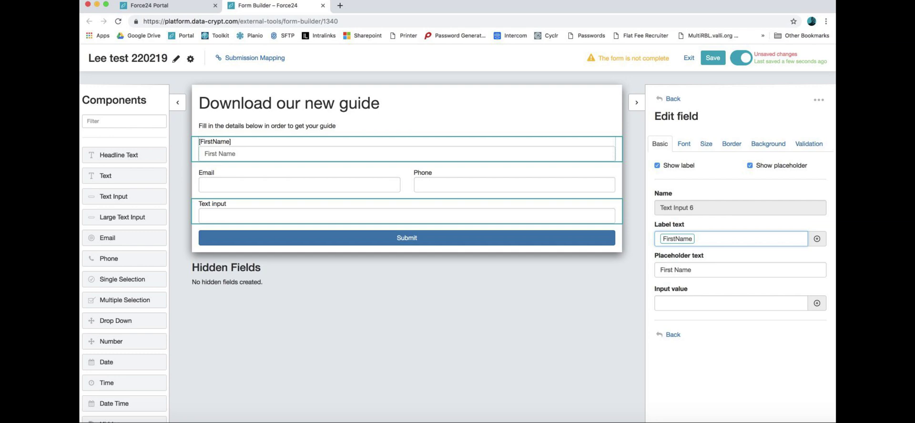
Step: Prefill the first field's input value with the FirstName token
click(696, 303)
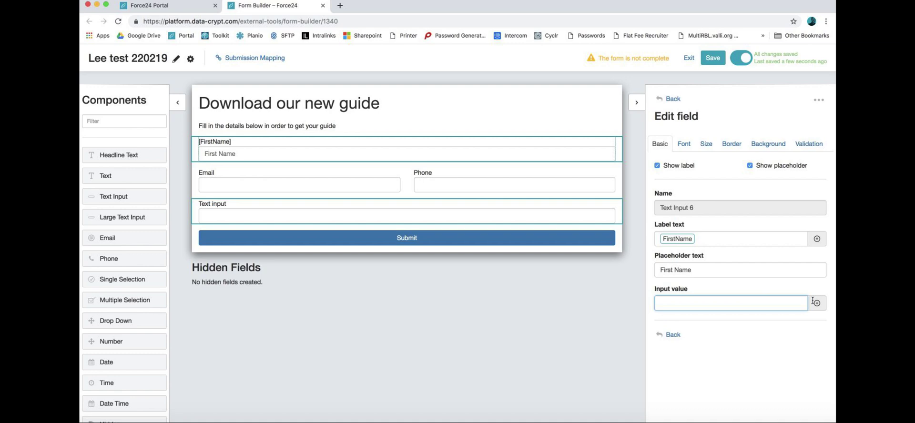
click(817, 304)
scroll(695, 352, down, 5)
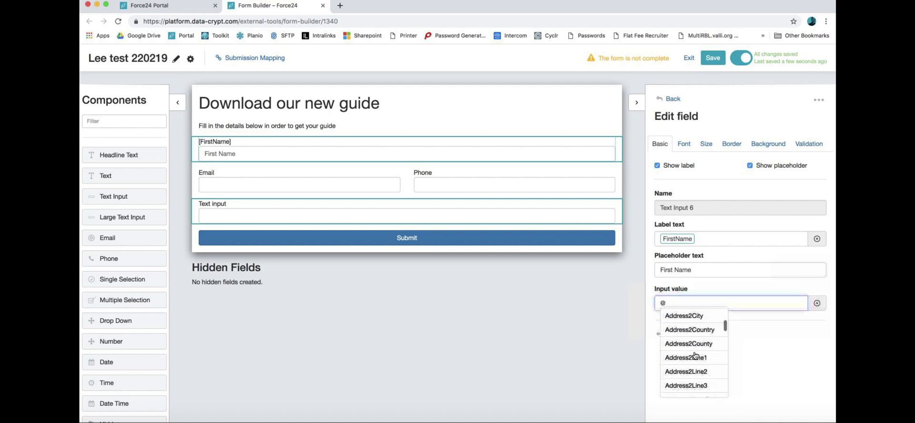
scroll(696, 356, down, 6)
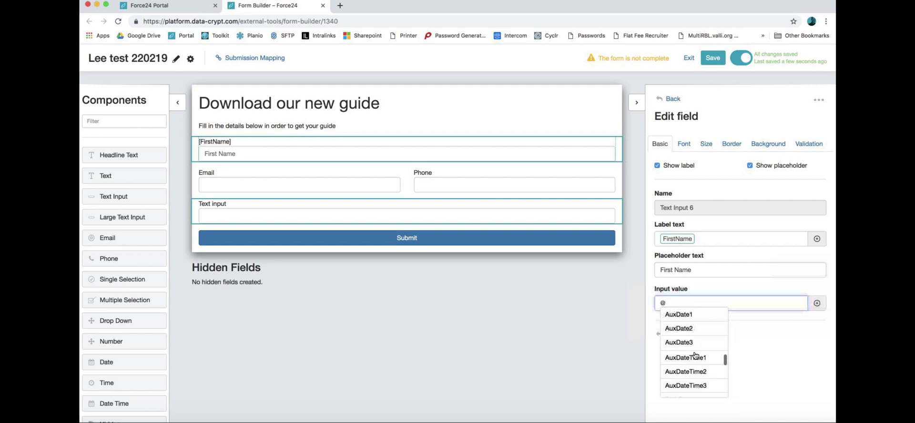
scroll(696, 356, down, 8)
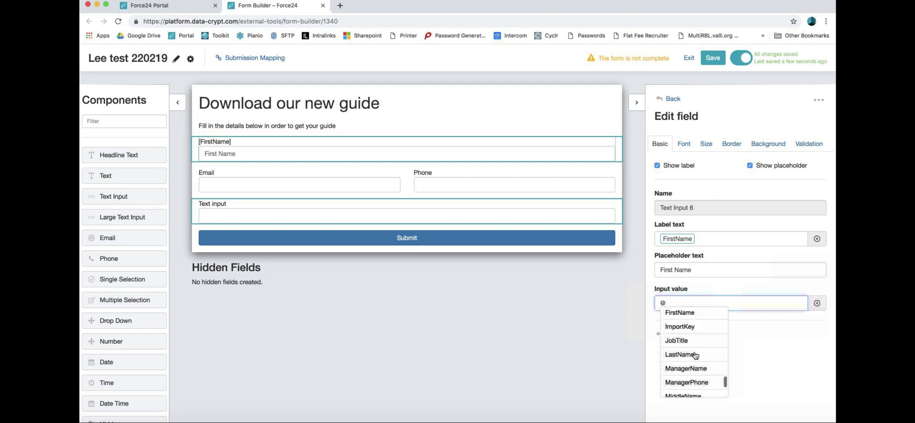
scroll(702, 351, up, 3)
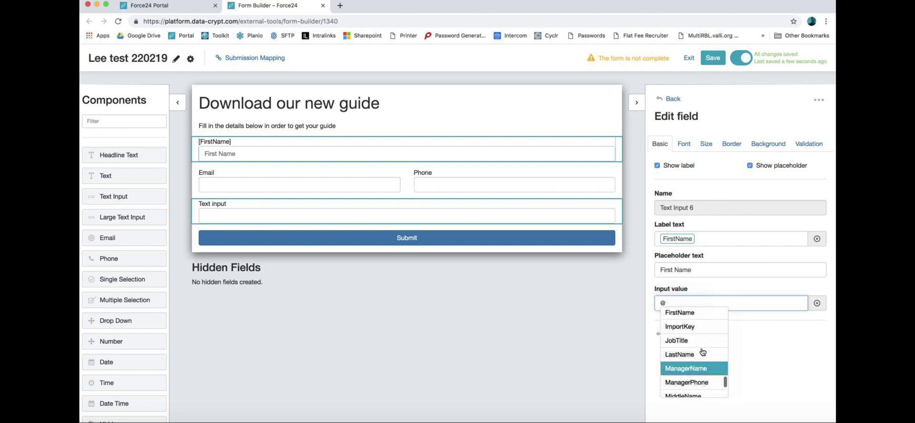
click(687, 322)
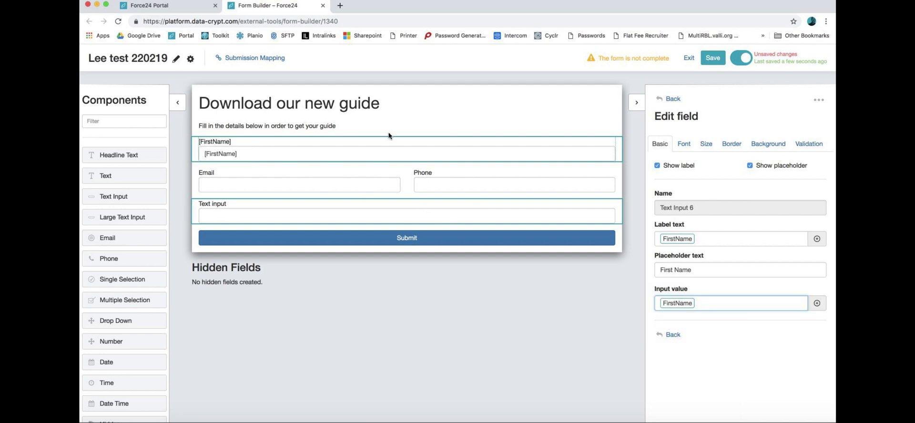
Step: Relabel the first field 'First Name'
click(706, 239)
key(BackSpace)
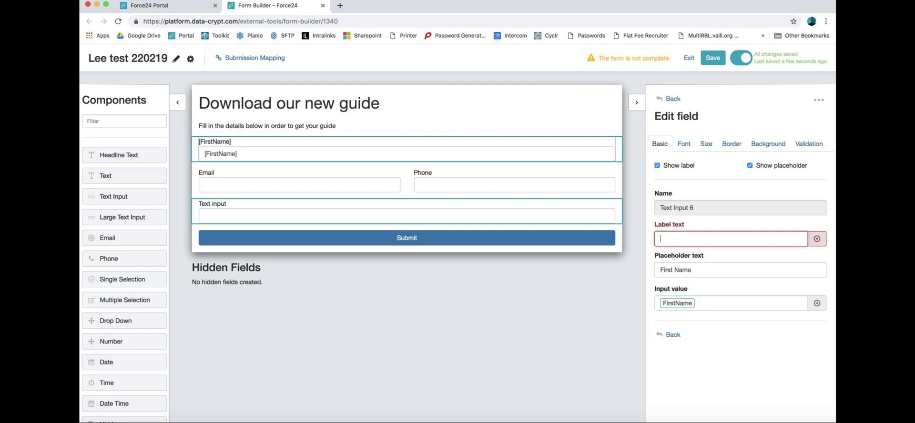
text(First Name)
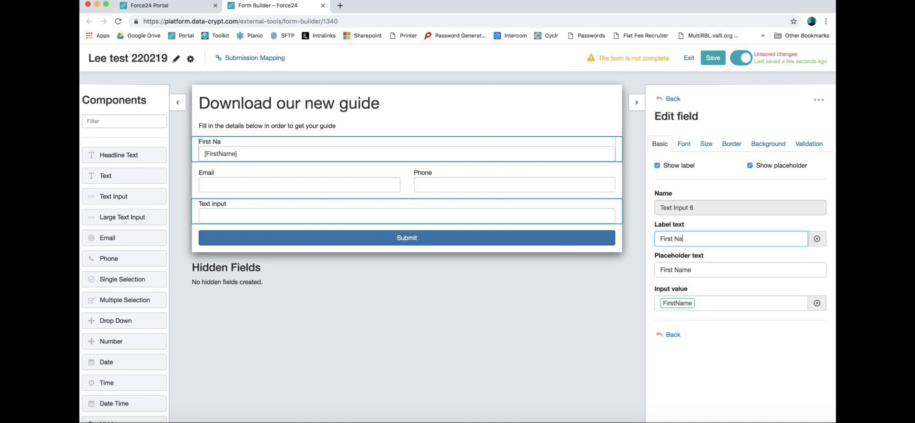
click(580, 308)
Step: Add a Text block and a new text field labelled 'Last Name' beside First Name
drag(105, 178, 489, 151)
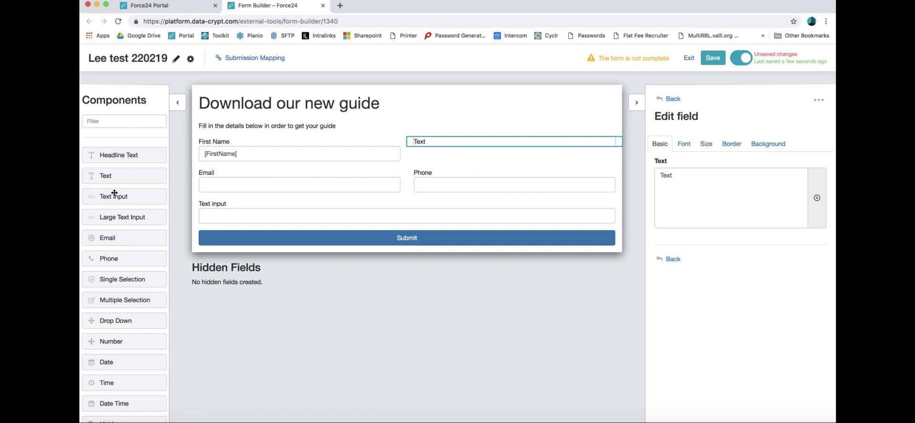
drag(118, 195, 524, 148)
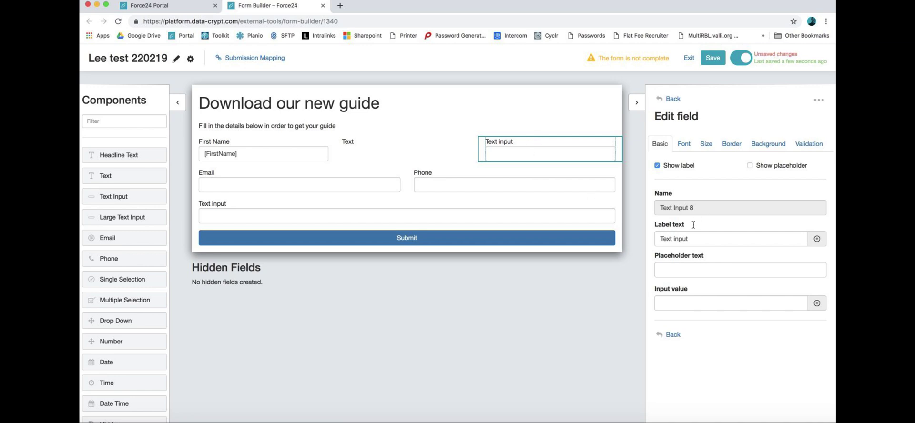
triple_click(699, 238)
text(Last Name)
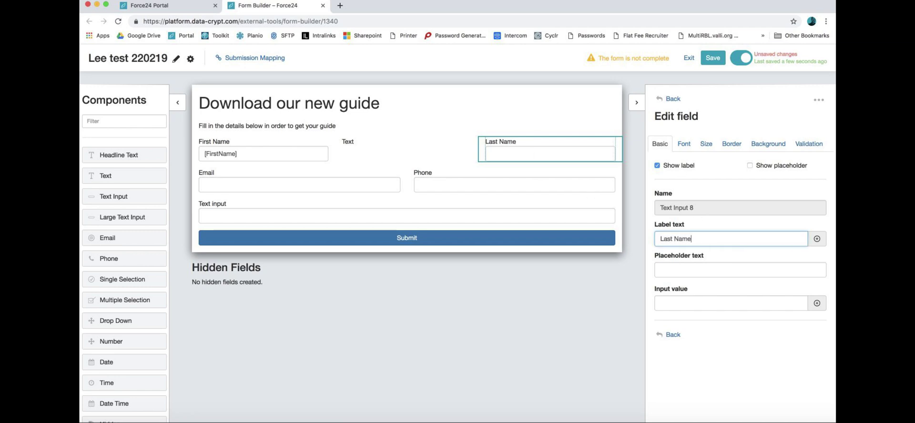
Step: Prefill the Last Name field with the LastName token and finish editing it
click(818, 303)
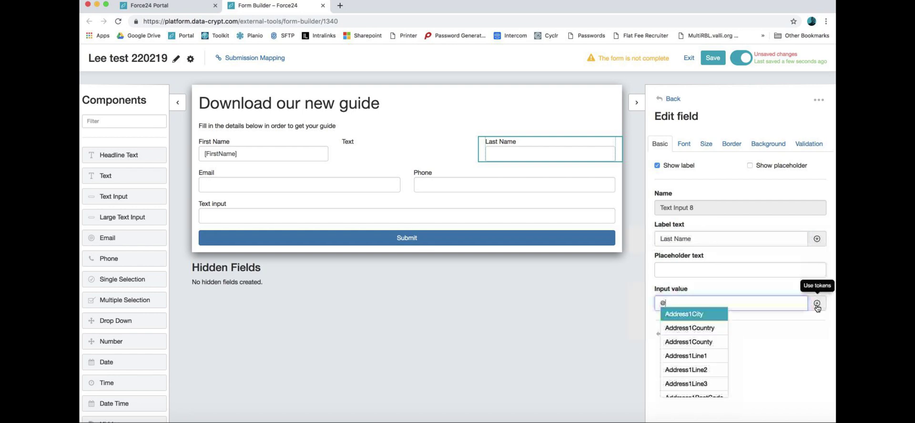
scroll(705, 361, down, 10)
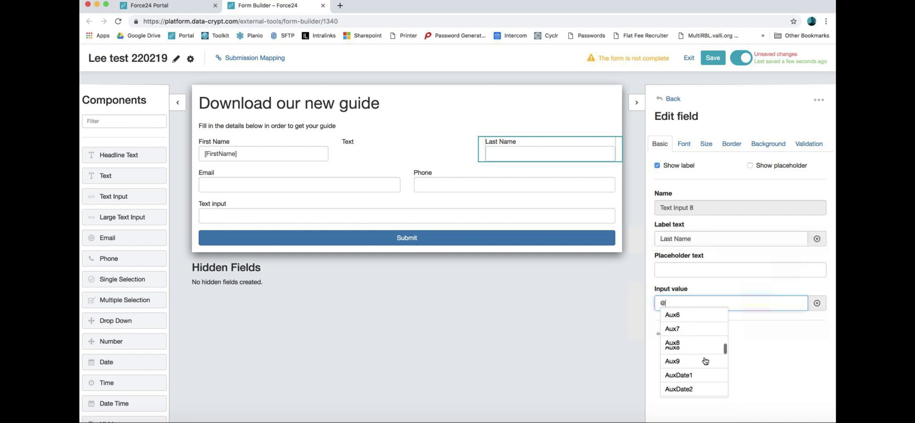
scroll(705, 361, down, 5)
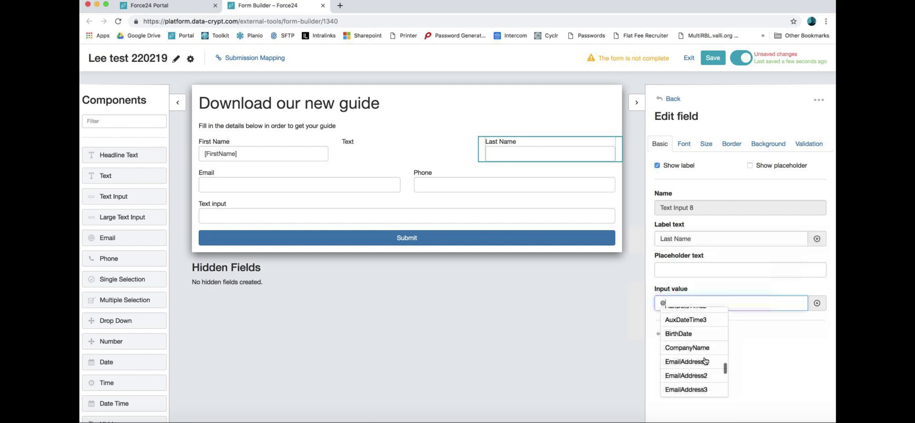
scroll(706, 360, down, 4)
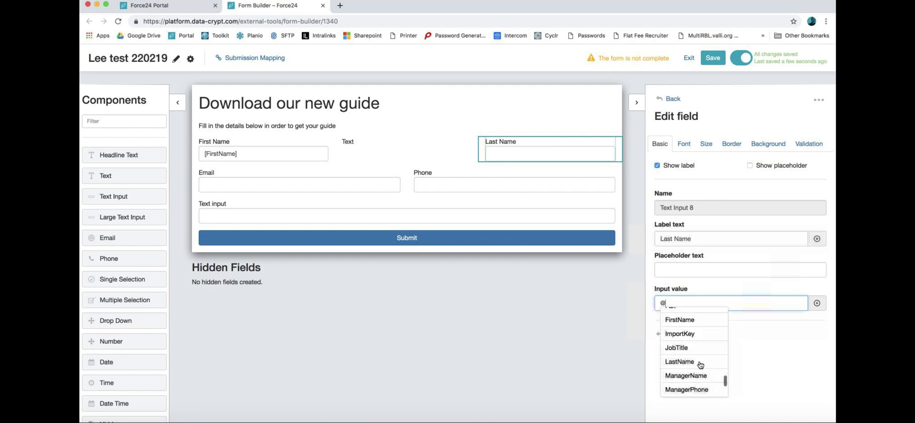
click(704, 361)
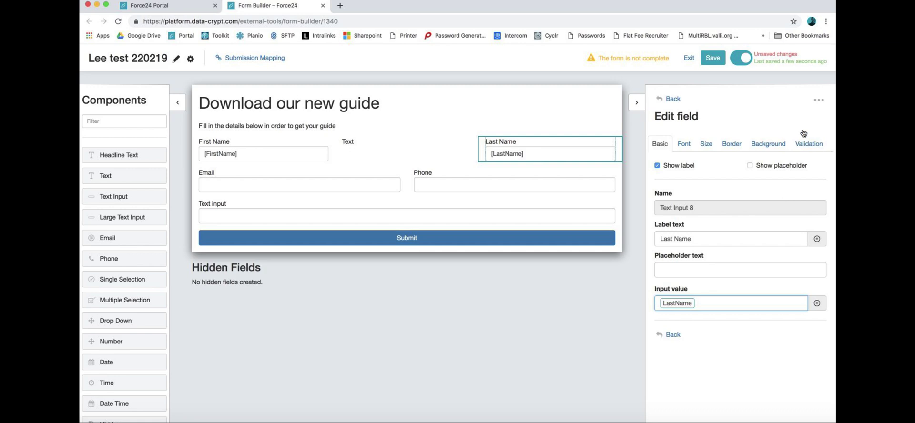
click(672, 98)
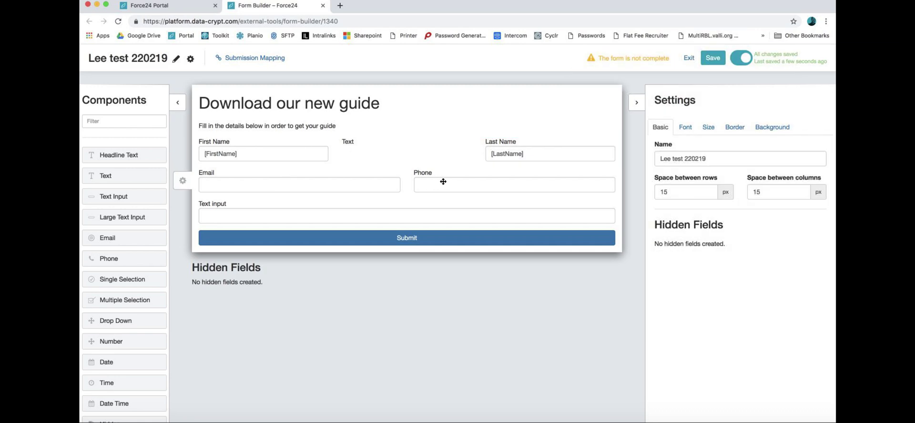
click(306, 216)
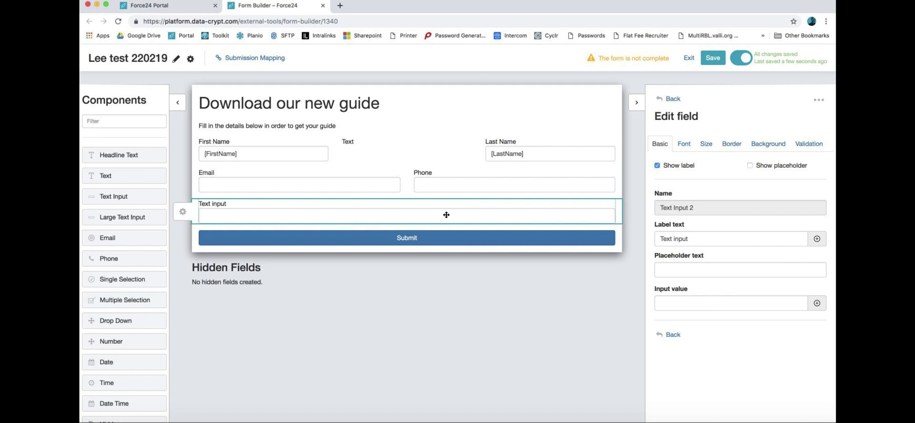
Step: Label the bottom field 'Enter your suggestions' and drop a Large Text Input (Textarea) beneath it
drag(699, 238, 643, 241)
text(Enter your si)
text(ggestions)
key(BackSpace)
key(BackSpace)
key(BackSpace)
key(BackSpace)
key(BackSpace)
key(BackSpace)
key(BackSpace)
key(BackSpace)
text(uggestions)
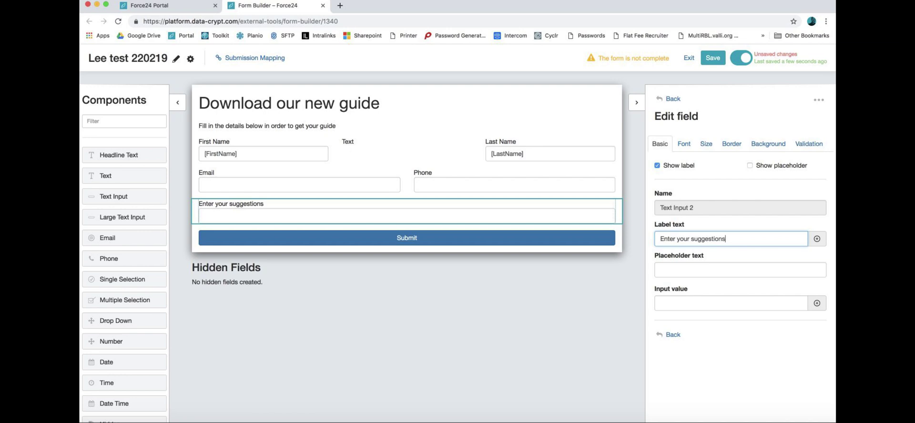
click(591, 380)
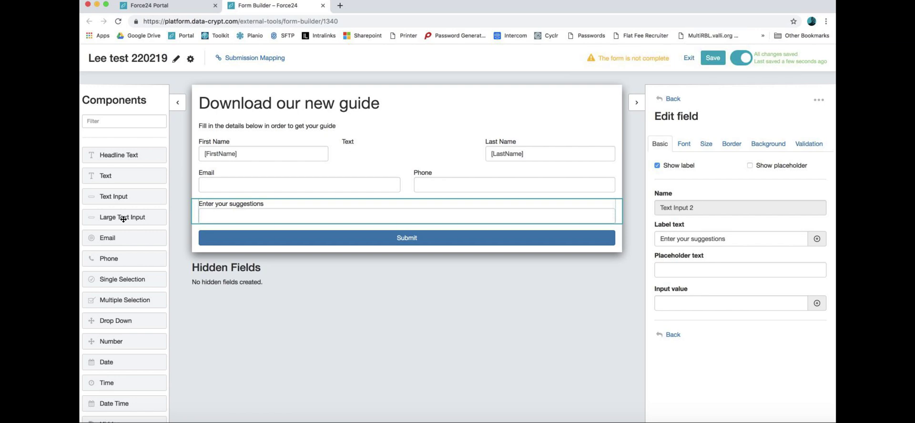
drag(123, 219, 217, 279)
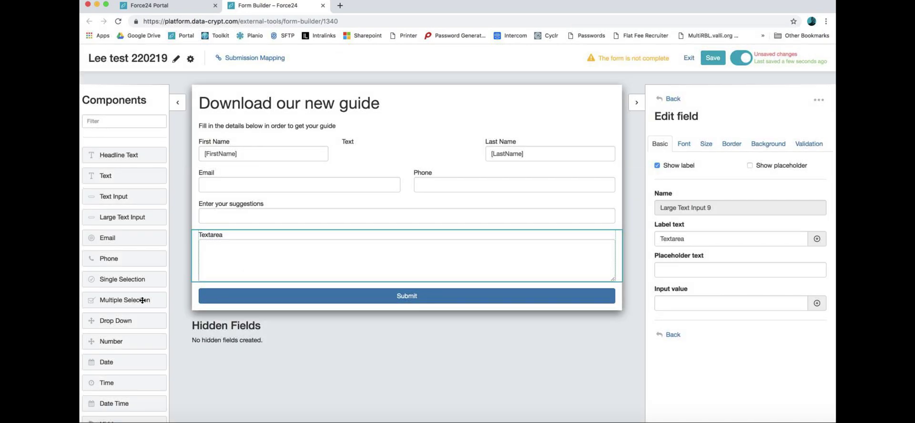
scroll(142, 300, down, 1)
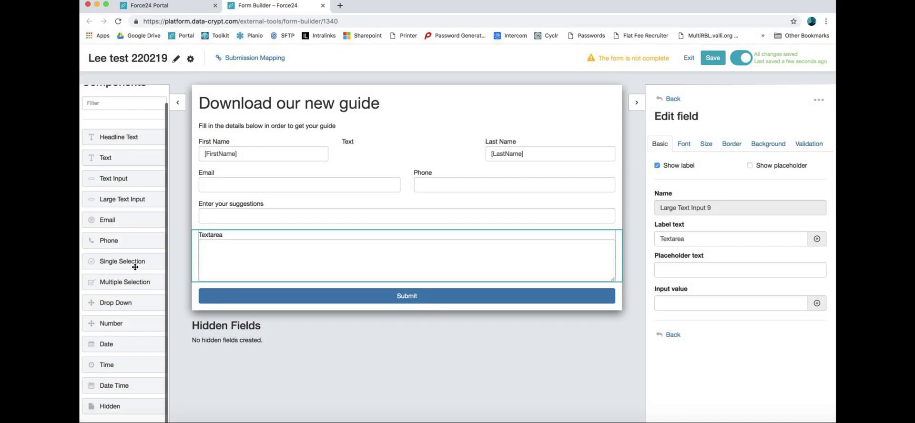
Step: Add a Single Selection field below the Textarea labelled 'What animal do you have?'
drag(135, 267, 205, 290)
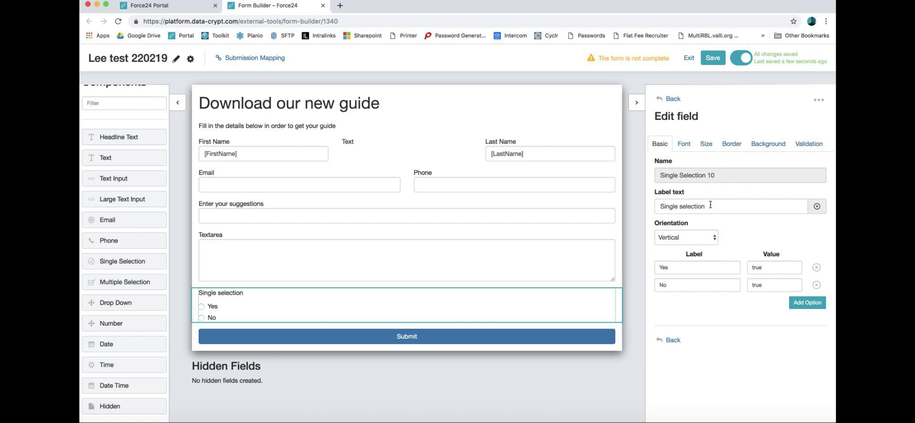
drag(710, 205, 647, 203)
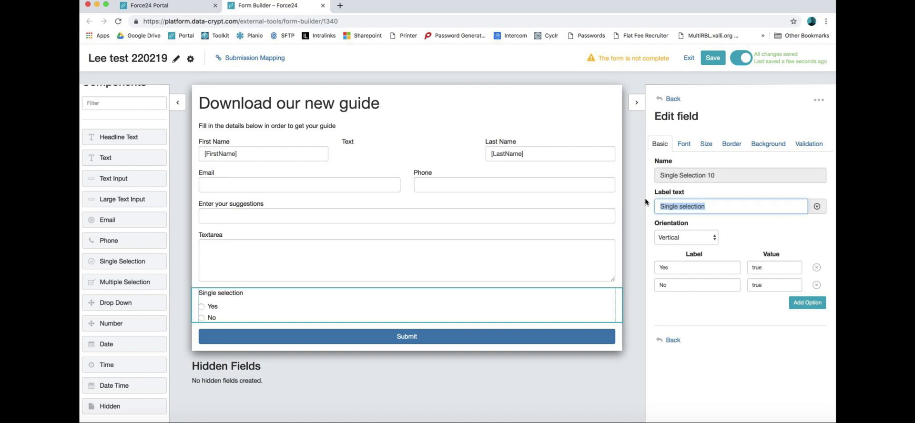
text(What ania)
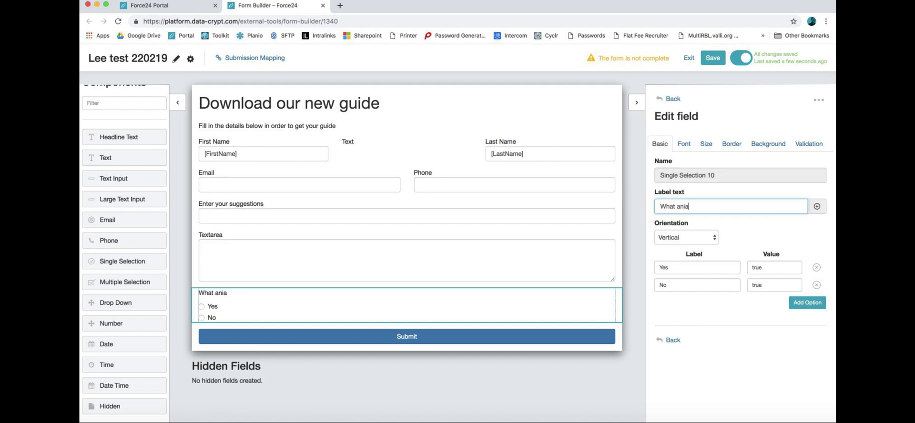
key(BackSpace)
text(mal do you )
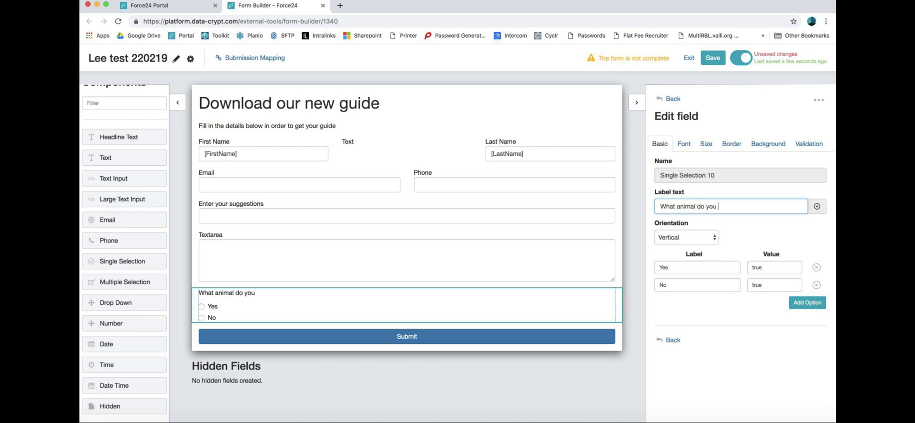
text(have?)
Step: Rename the first two options to Cat and Dog with matching values Cat and Dog
double_click(675, 267)
text(Cat)
double_click(677, 285)
text(Dog)
click(781, 268)
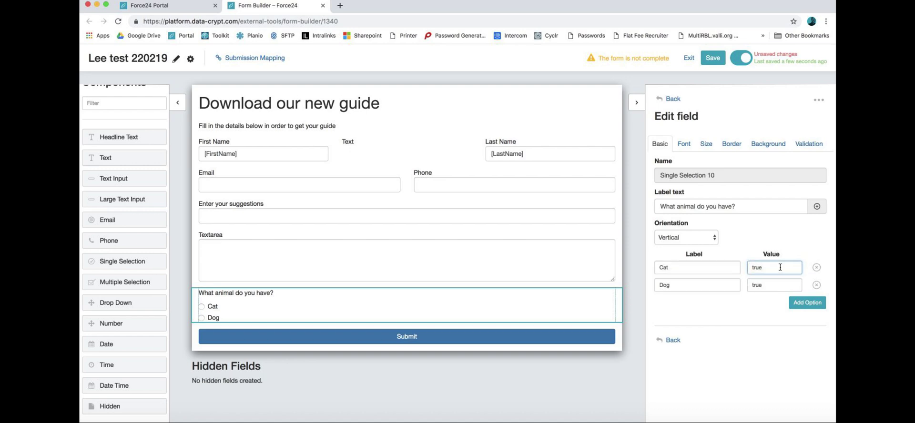
double_click(759, 268)
click(762, 266)
text(Cat)
click(761, 284)
text(Dog)
Step: Add a third option labelled 'Rabbit' and enter its value
click(794, 304)
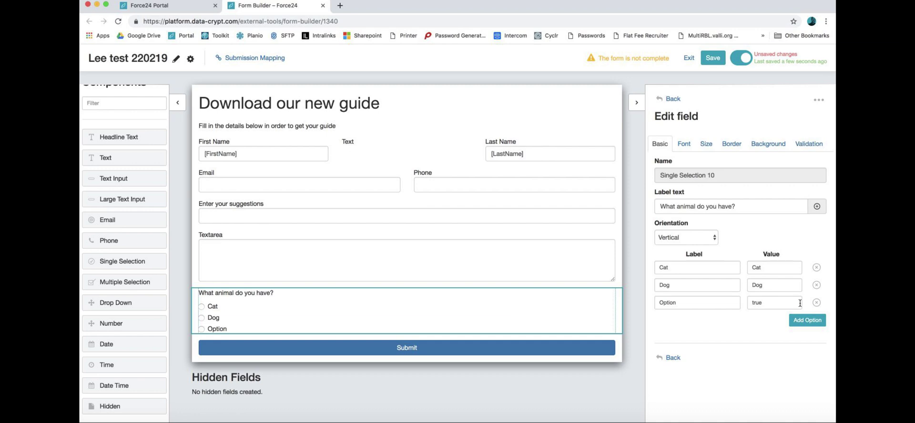
double_click(705, 301)
text(Rabbit)
double_click(760, 300)
text(R)
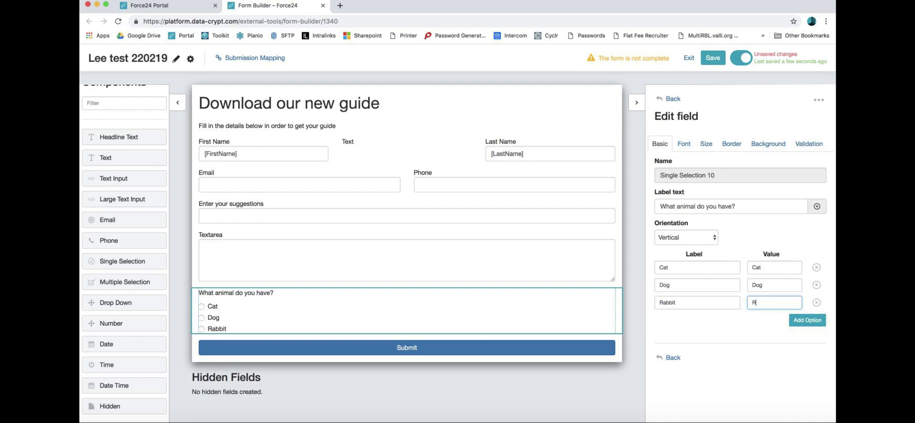
text(abbio)
scroll(109, 302, down, 1)
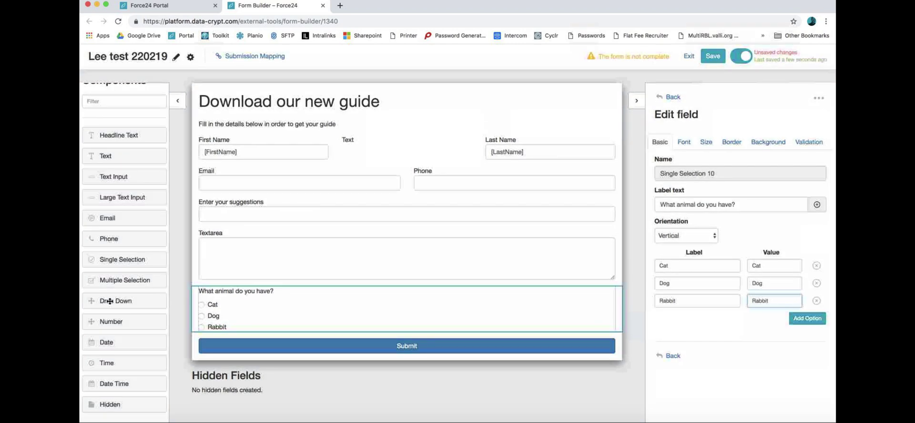
Step: Add a Multiple Selection field above Submit with options renamed Cat and Dog
drag(119, 282, 202, 339)
scroll(202, 339, down, 2)
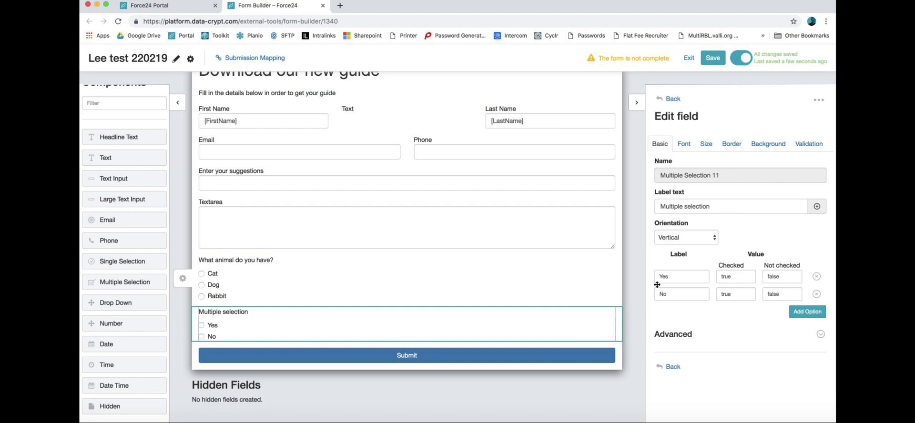
double_click(678, 277)
text(Cat)
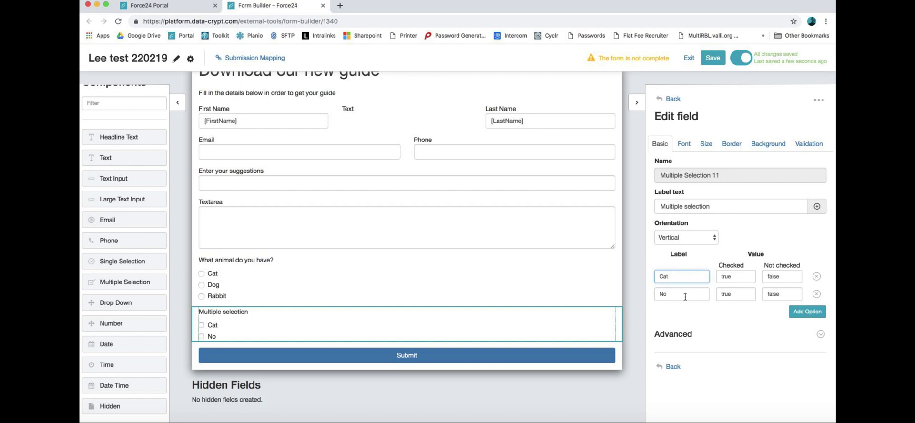
double_click(686, 296)
text(Dog)
Step: Set the checked values to Cat and Dog and clear both Not checked values
double_click(740, 278)
text(C)
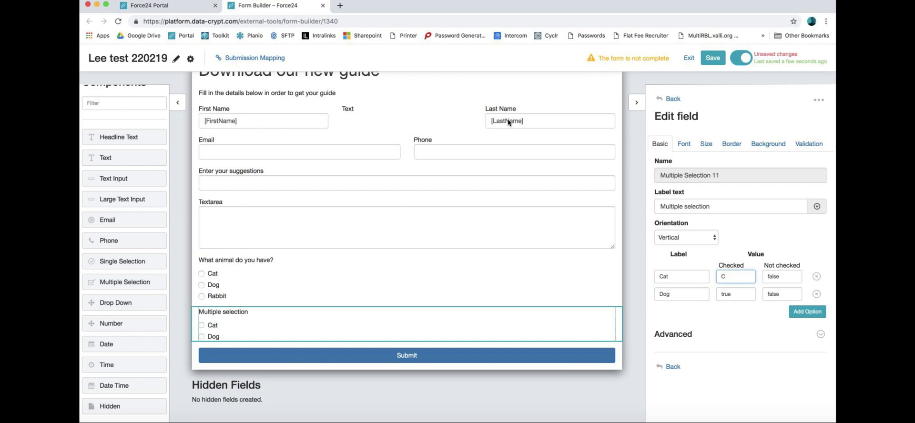
text(at)
double_click(730, 293)
text(Dog)
double_click(772, 280)
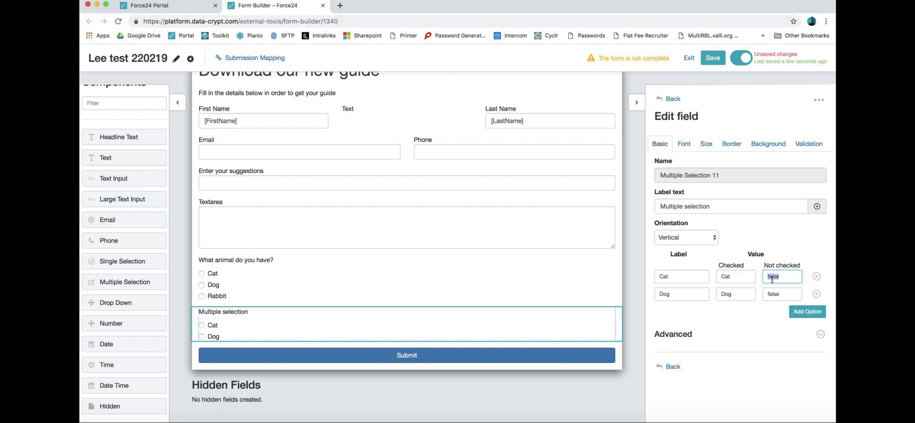
key(BackSpace)
click(773, 294)
key(BackSpace)
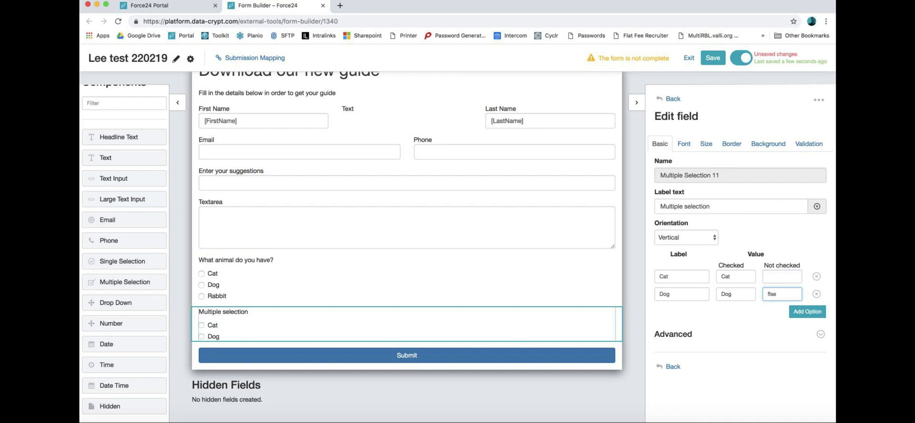
drag(782, 294, 767, 294)
key(BackSpace)
click(750, 312)
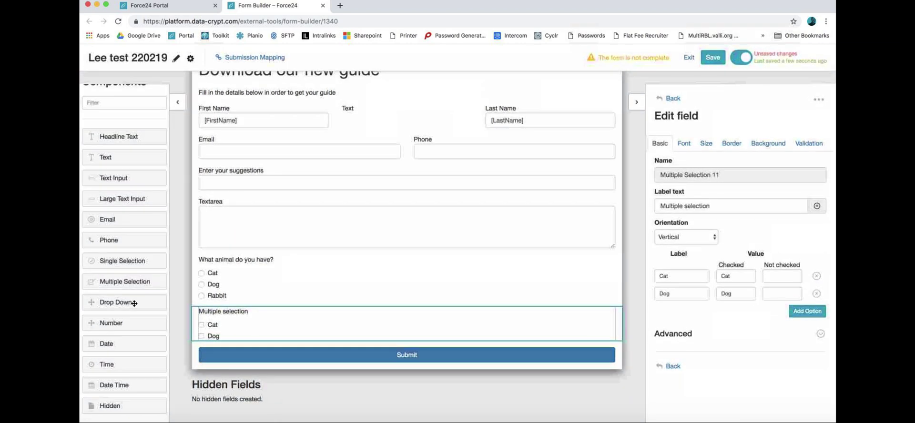
Step: Add a drop-down below the multiple selection labelled 'What animal do you have?'
drag(116, 303, 205, 351)
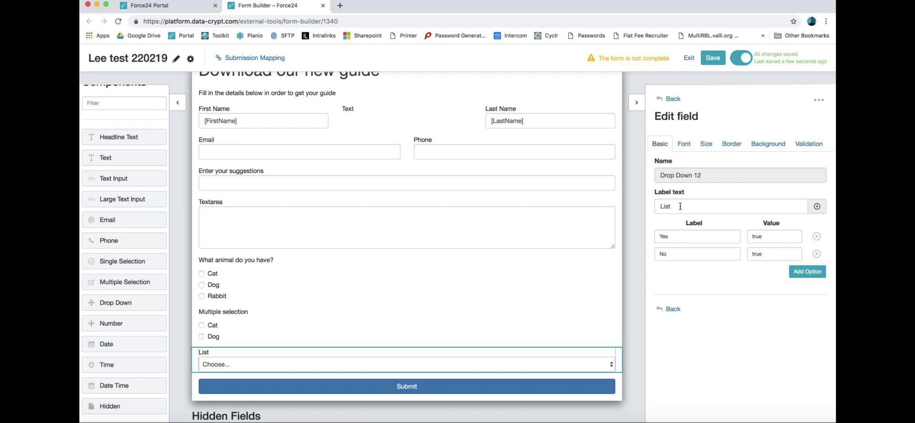
drag(680, 206, 652, 209)
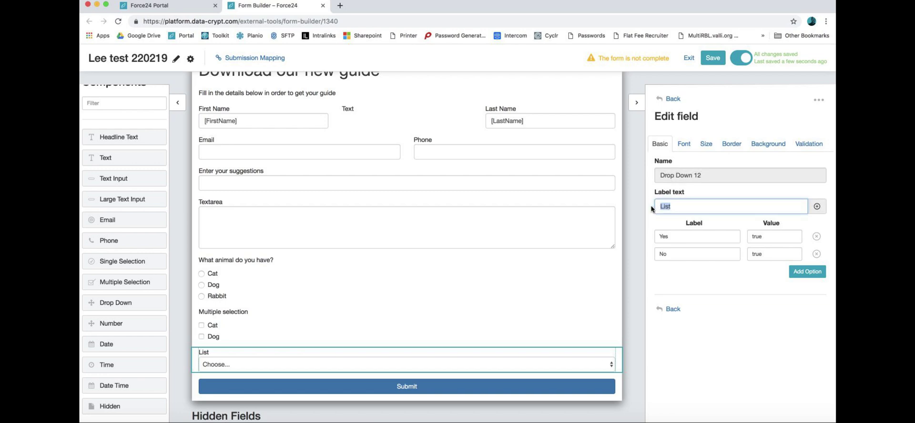
text(What d)
key(BackSpace)
text(animat do)
key(BackSpace)
key(BackSpace)
key(BackSpace)
key(BackSpace)
text(l do you a)
key(BackSpace)
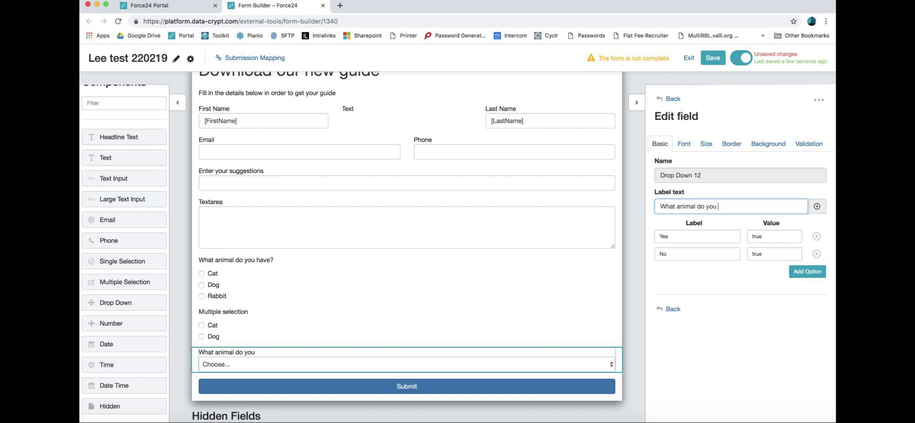
text(have?)
Step: Replace the Yes/No options with Cat and Dog, labels and values alike
double_click(673, 237)
text(Cat)
double_click(785, 240)
text(Cat)
double_click(701, 248)
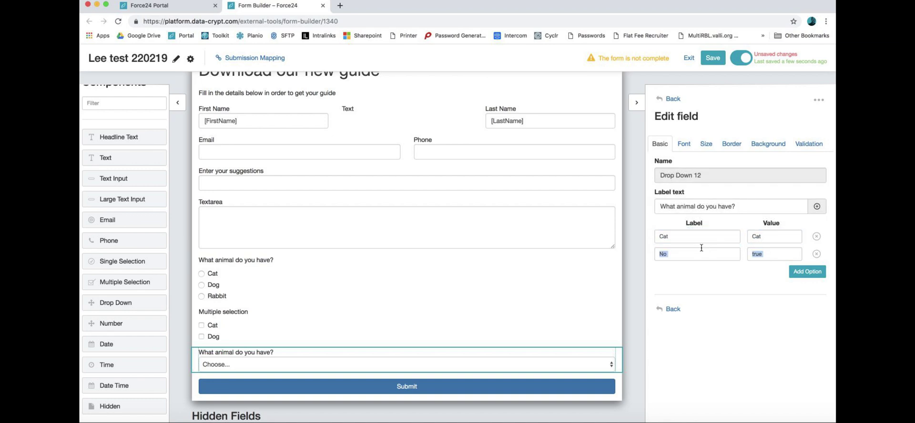
double_click(701, 248)
text(F)
text(Dog)
double_click(762, 250)
text(Dog)
Step: Add a third option 'Rabbits' with value Rabbits and return to the form settings
click(808, 271)
double_click(687, 272)
text(Rabbits)
double_click(759, 271)
text(Rabbits)
click(783, 331)
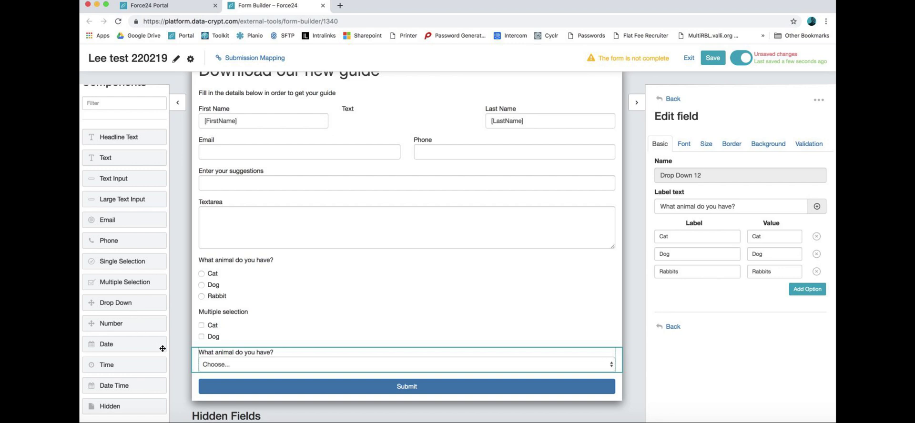
click(675, 327)
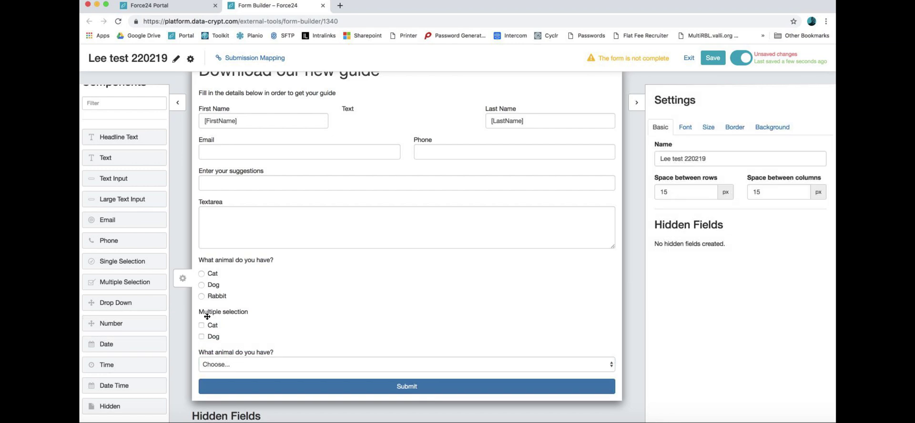
Step: Place a Number field above Submit with the placeholder 'Rate us between 1 and 10'
drag(137, 325, 216, 378)
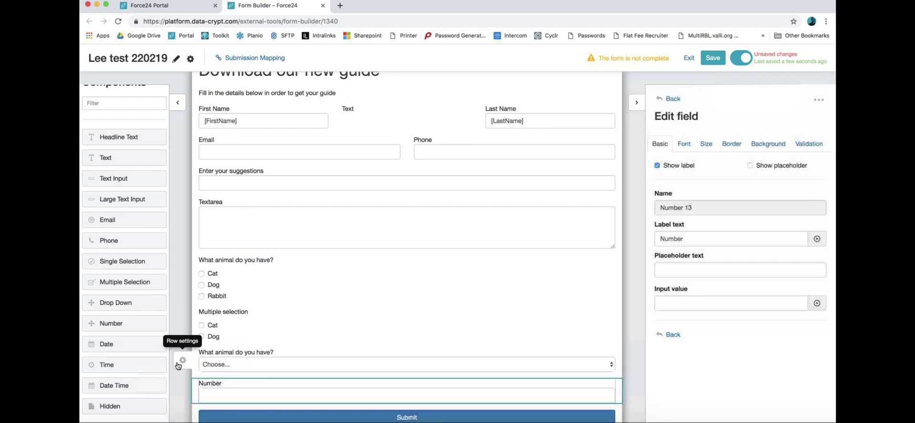
scroll(176, 366, down, 3)
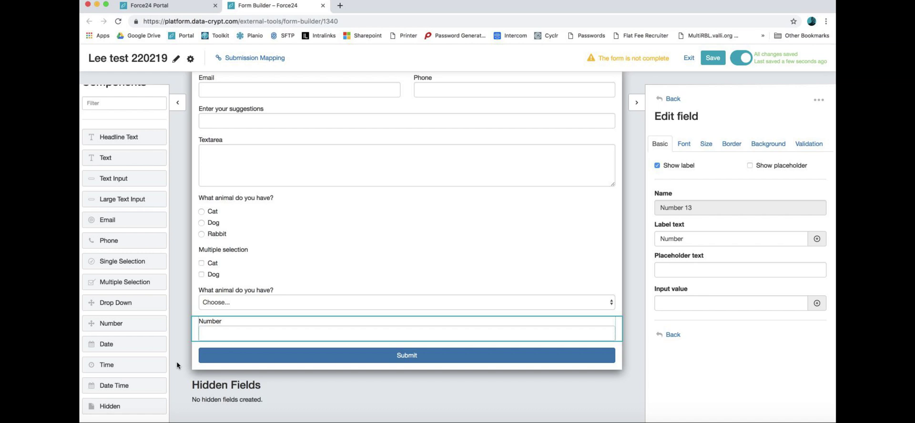
click(685, 271)
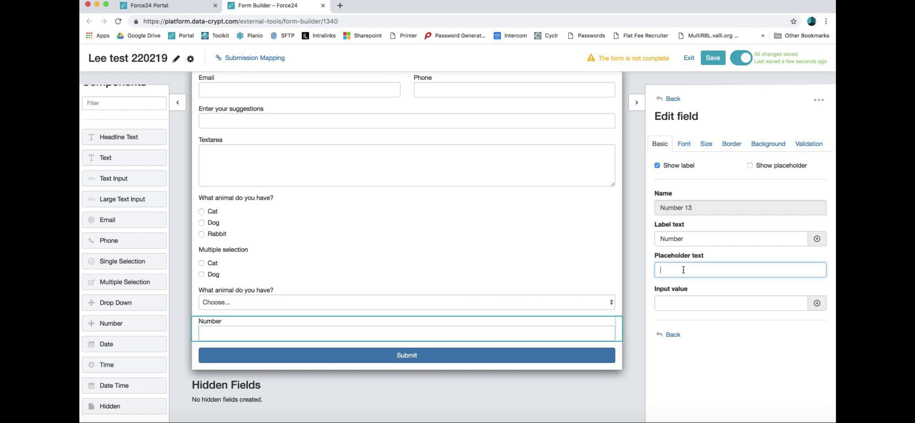
click(694, 238)
click(691, 263)
text(Rate us between 1 a)
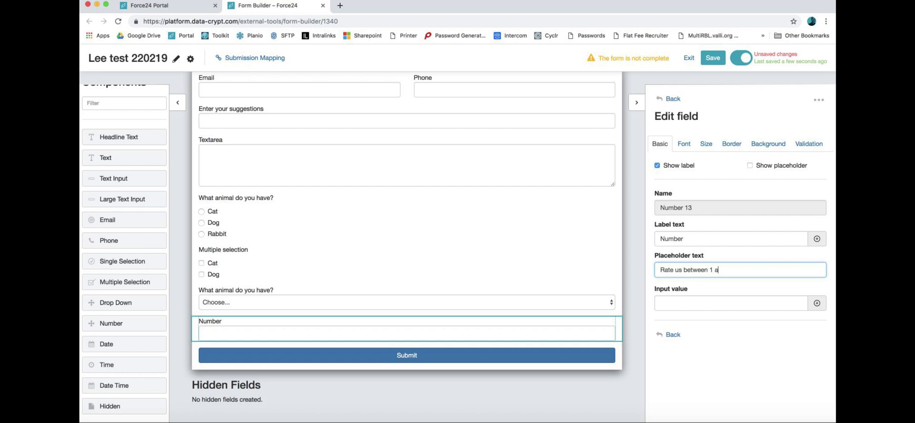
text(nd 10)
click(684, 303)
click(668, 335)
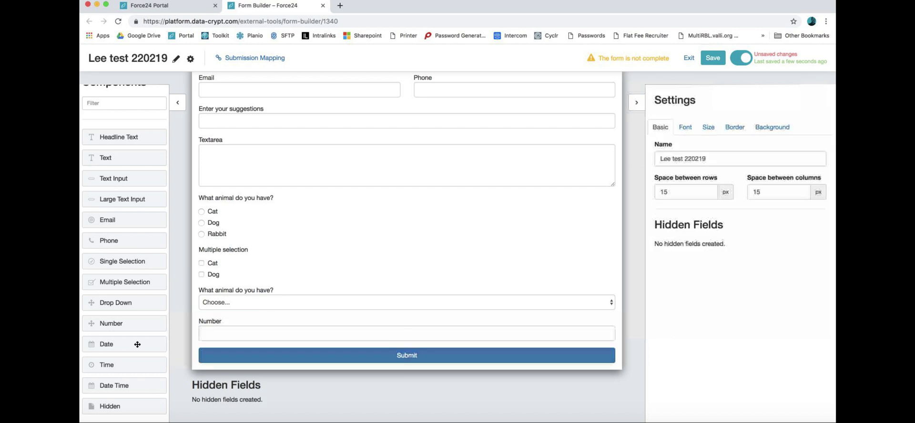
Step: Add a Date field below the Number field, clearing a trial personalisation-token default value
drag(105, 342, 216, 348)
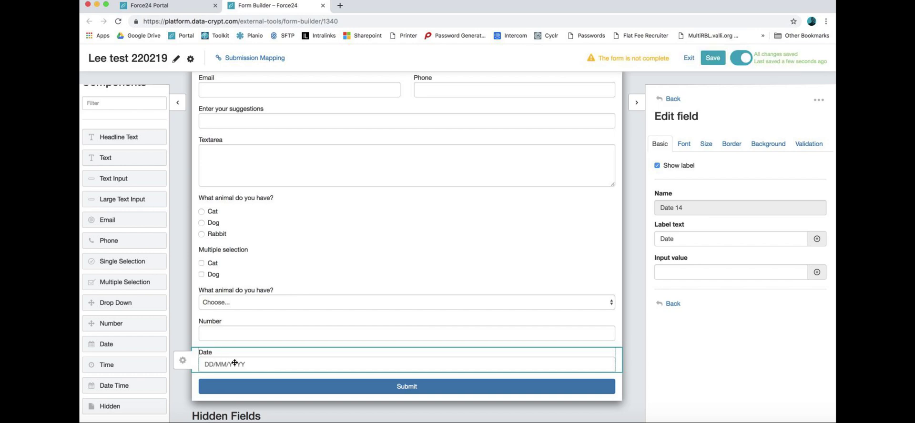
click(686, 274)
click(817, 272)
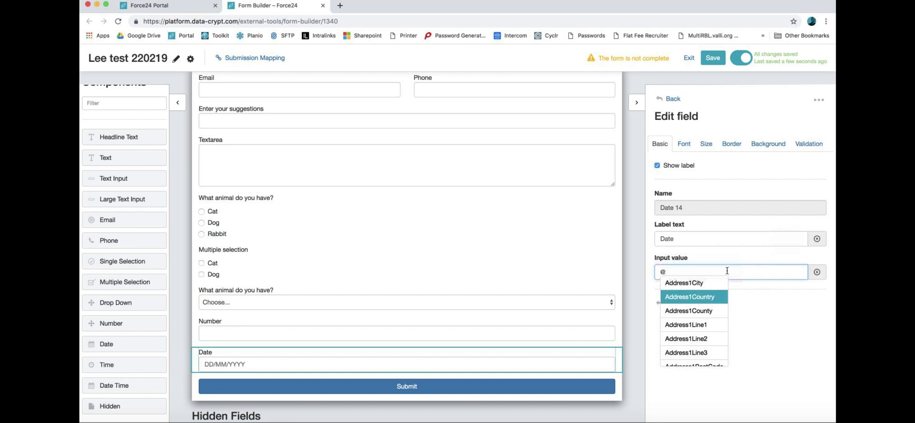
key(BackSpace)
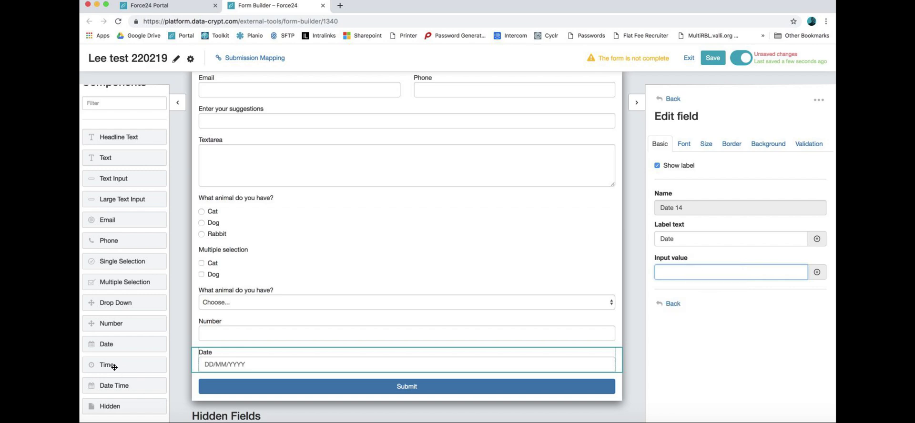
Step: Place a Time field beside Date and a DateTime field in a new row beneath them
drag(111, 366, 452, 360)
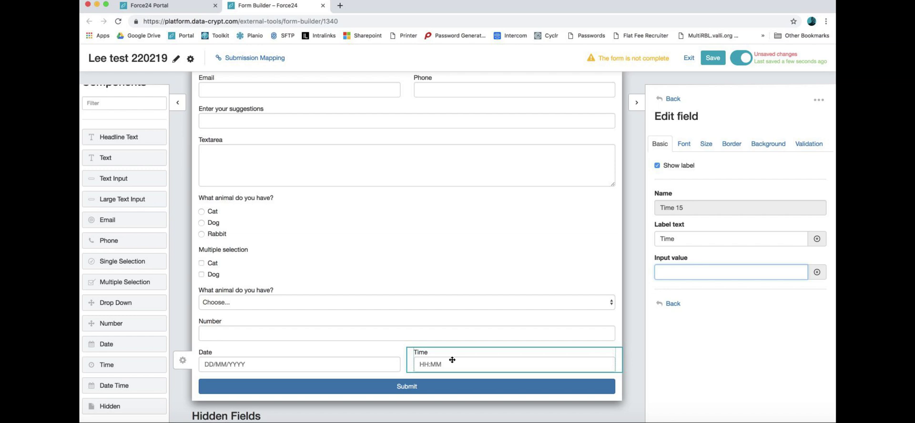
scroll(183, 360, down, 1)
drag(128, 387, 226, 364)
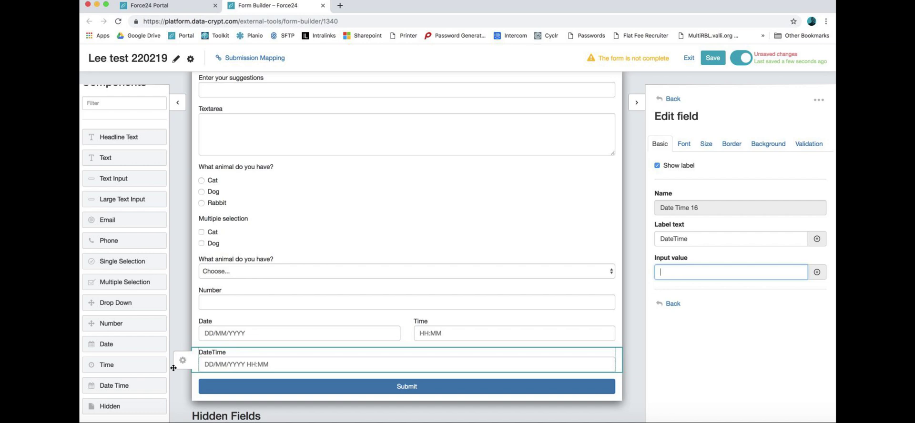
scroll(191, 401, down, 1)
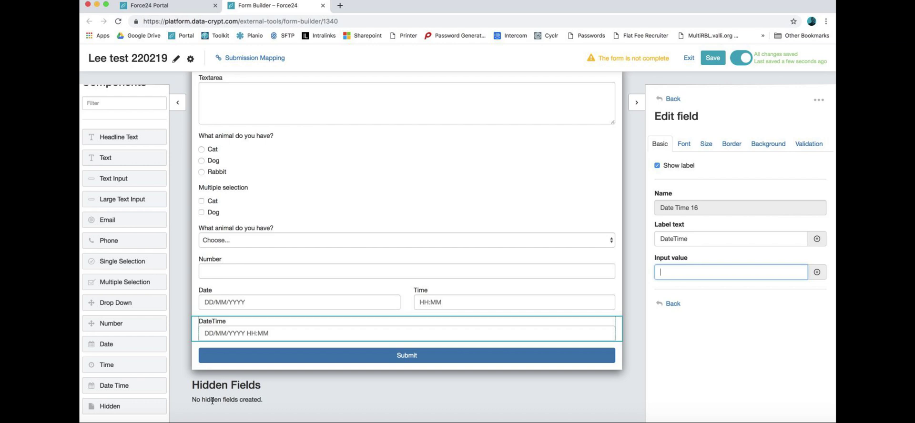
Step: Add a hidden field to the form's Hidden Fields area
drag(137, 407, 219, 399)
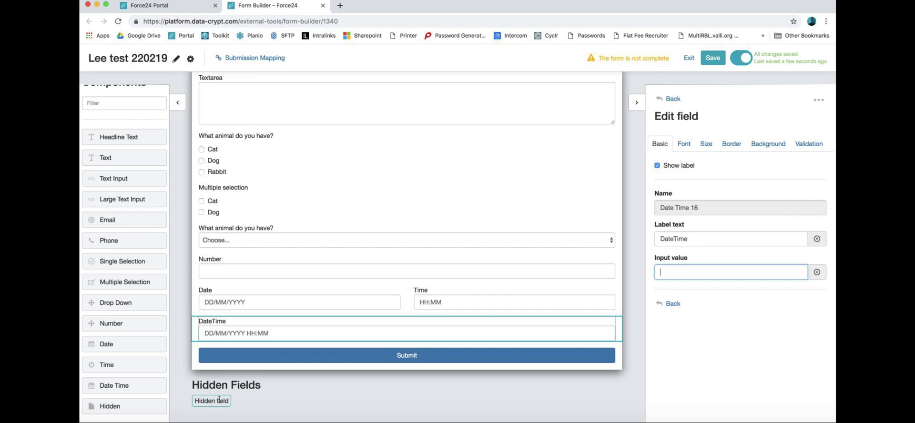
click(713, 58)
scroll(103, 178, up, 1)
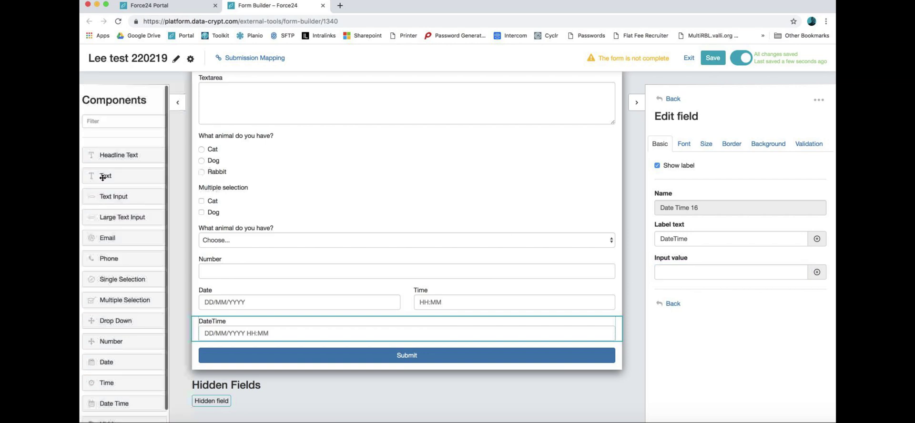
Step: Change the Submit button text to 'Submit your form' in Arial font
click(318, 355)
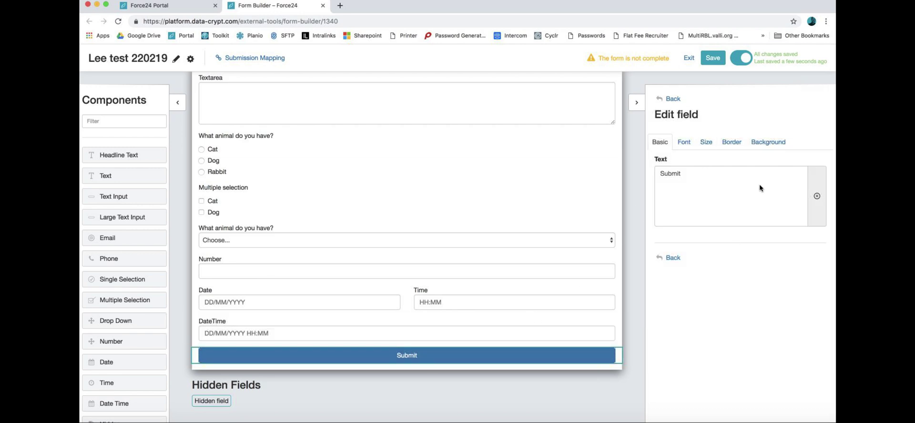
click(706, 180)
text(you r form)
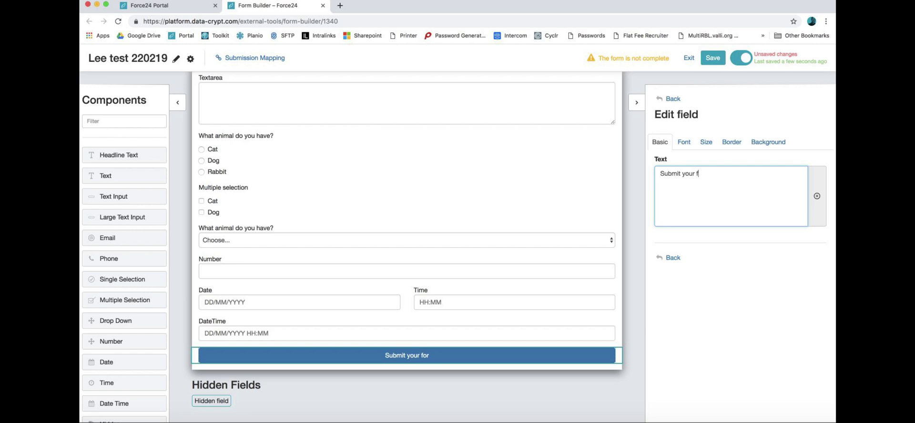
click(685, 142)
click(691, 179)
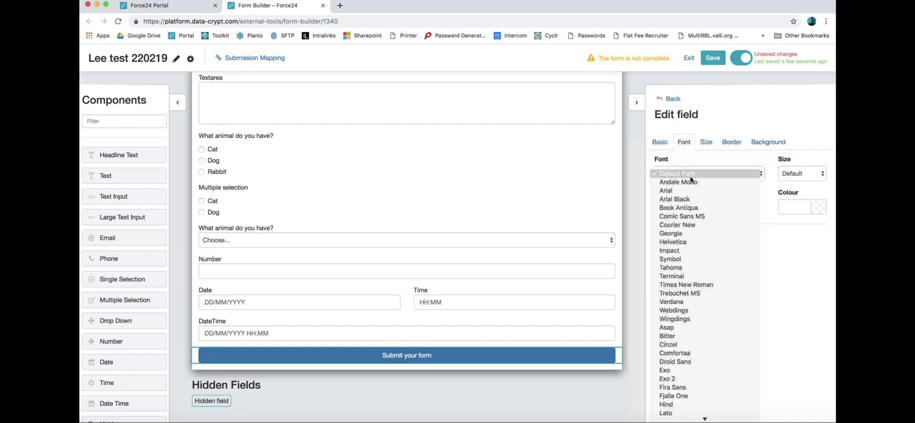
click(688, 190)
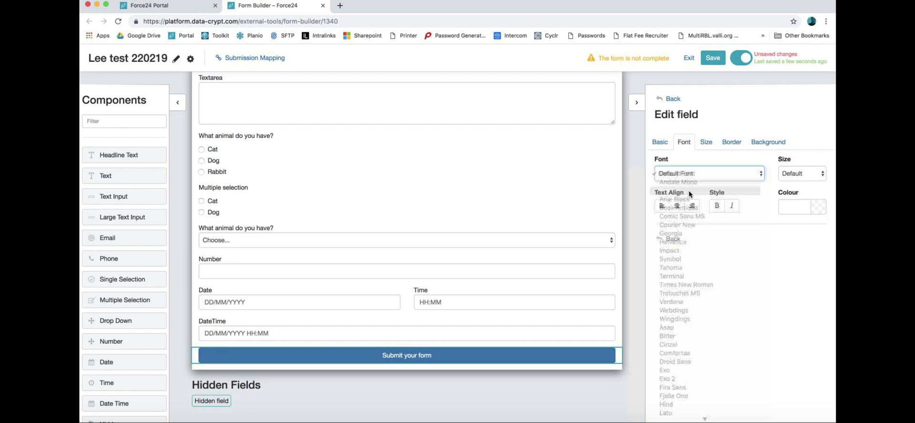
Step: Set the Submit button alignment to Full Width
click(706, 142)
click(706, 174)
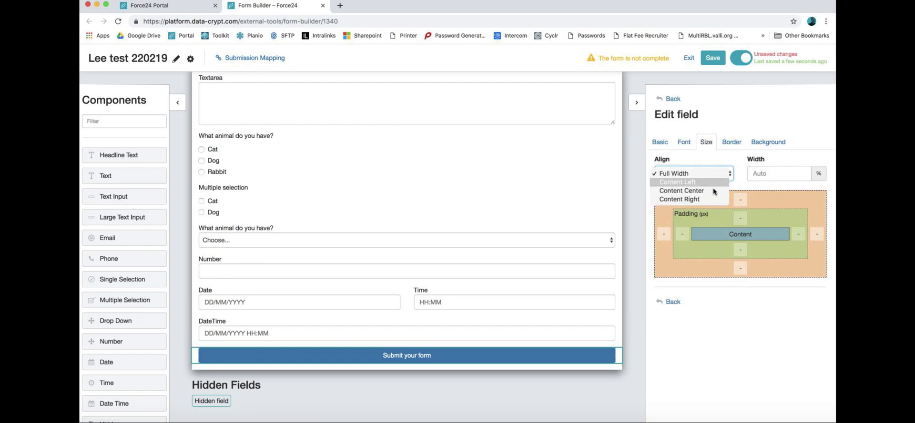
click(714, 190)
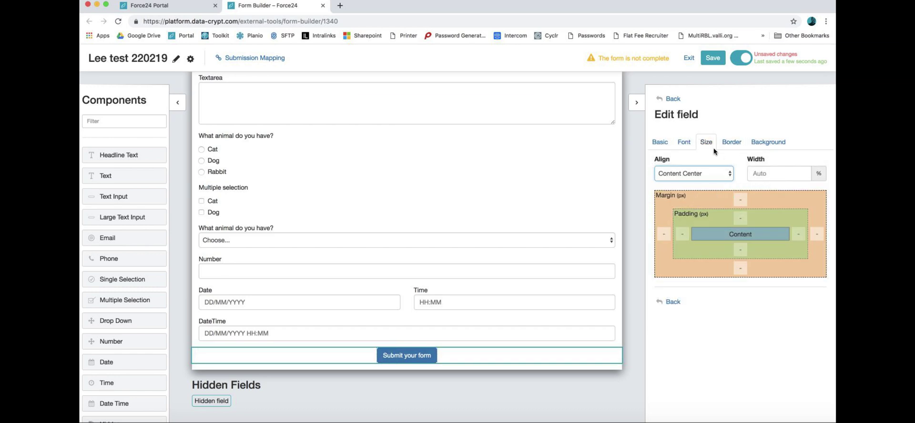
click(690, 175)
click(693, 155)
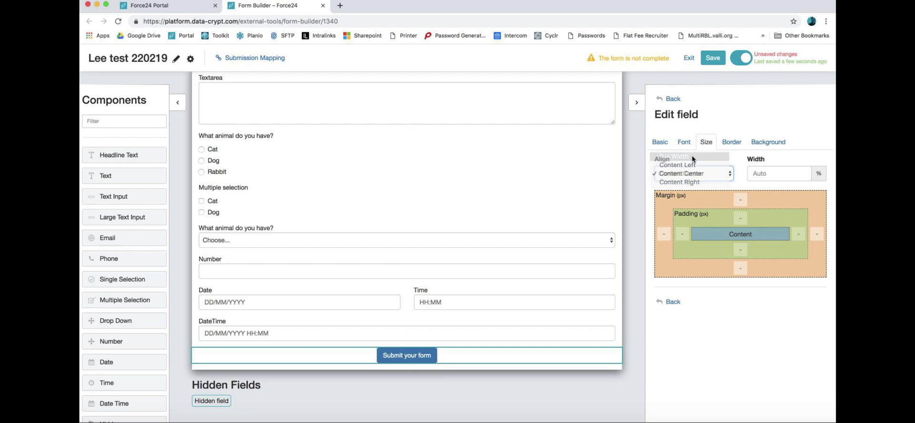
Step: Give the Submit button a Force24 Red (#F07778) background and return to general settings
click(732, 140)
click(758, 142)
click(726, 173)
click(713, 231)
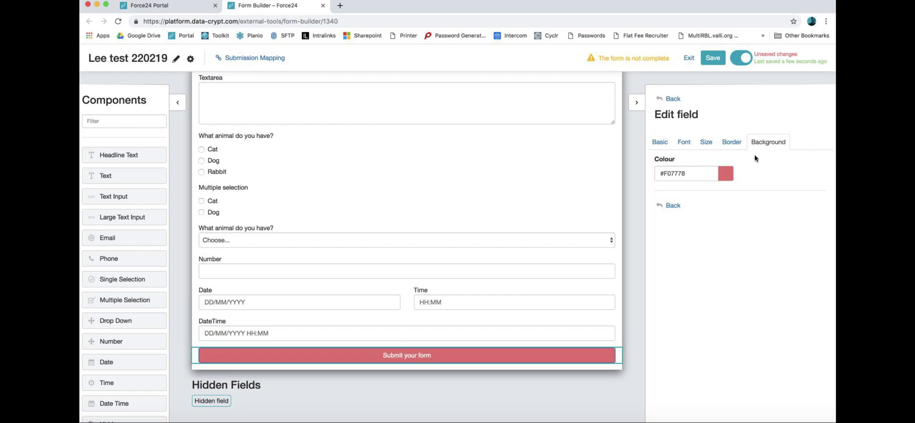
click(670, 99)
scroll(542, 148, up, 5)
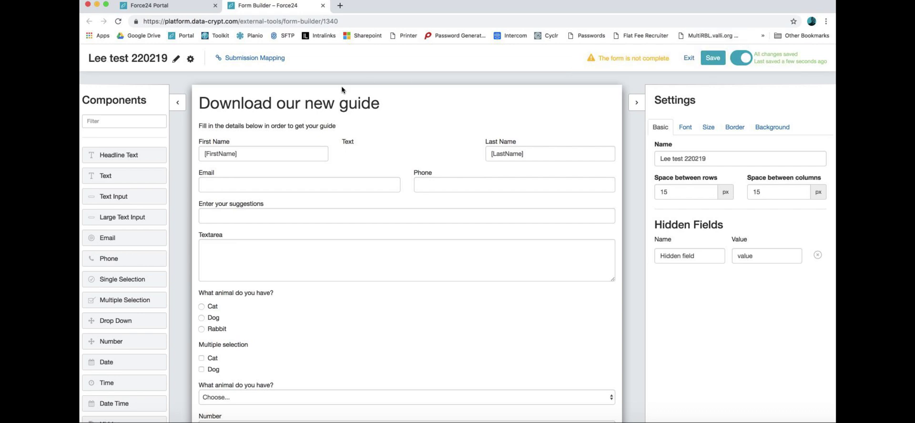
Step: Auto-map the form fields in Submission Mapping, overriding existing mappings, and add a blank row
click(261, 59)
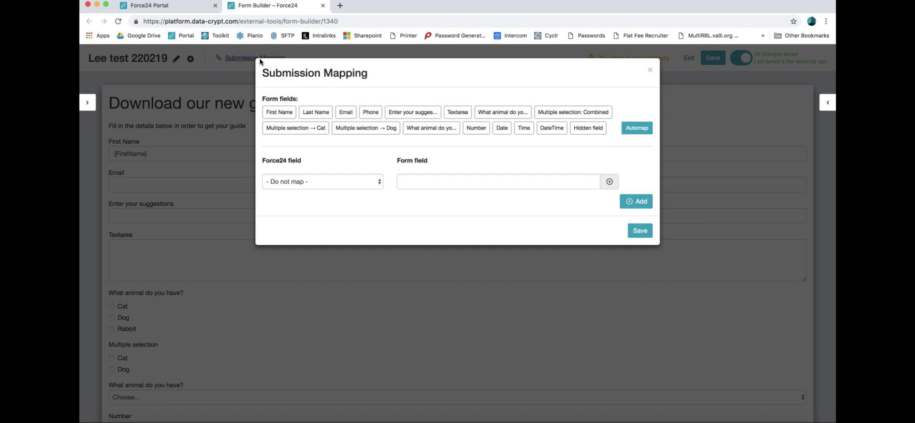
click(643, 130)
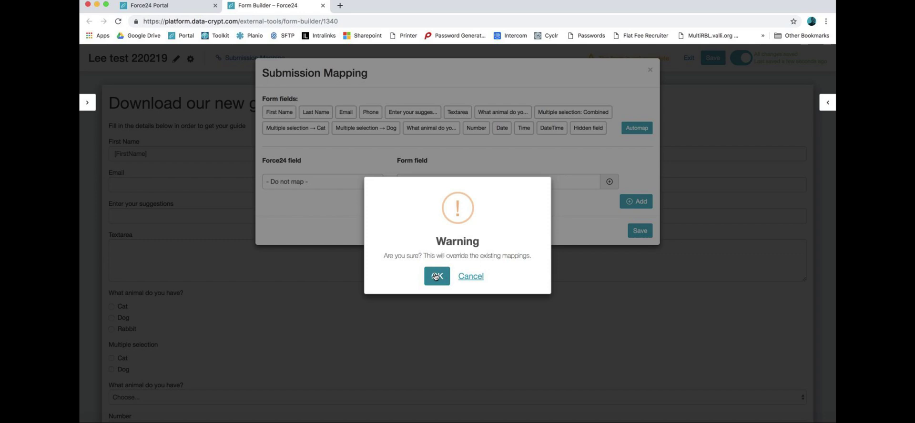
click(436, 277)
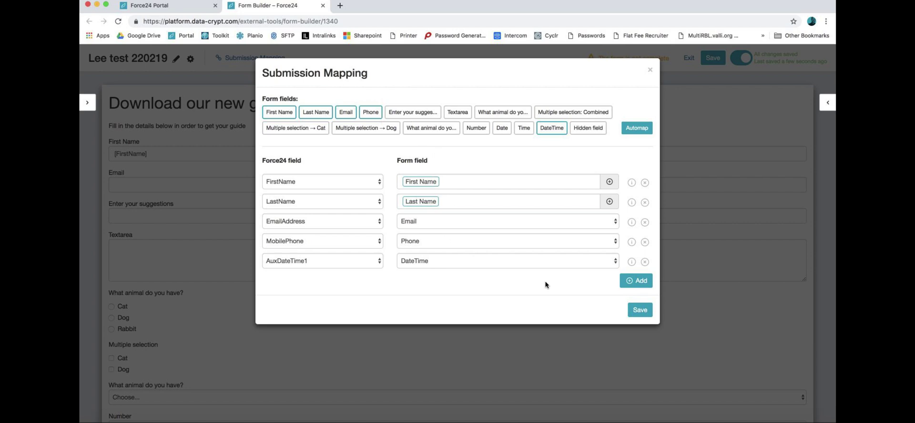
click(642, 281)
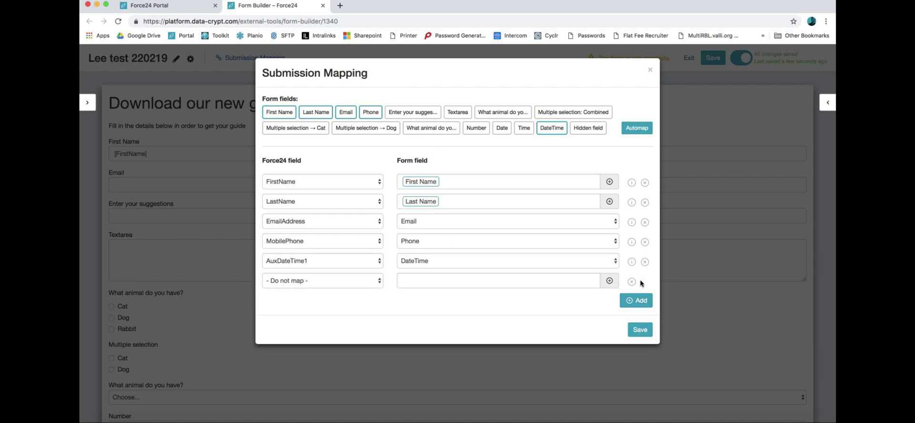
Step: Map the new row to Aux1 with the 'Enter your suggestions' answer
click(322, 281)
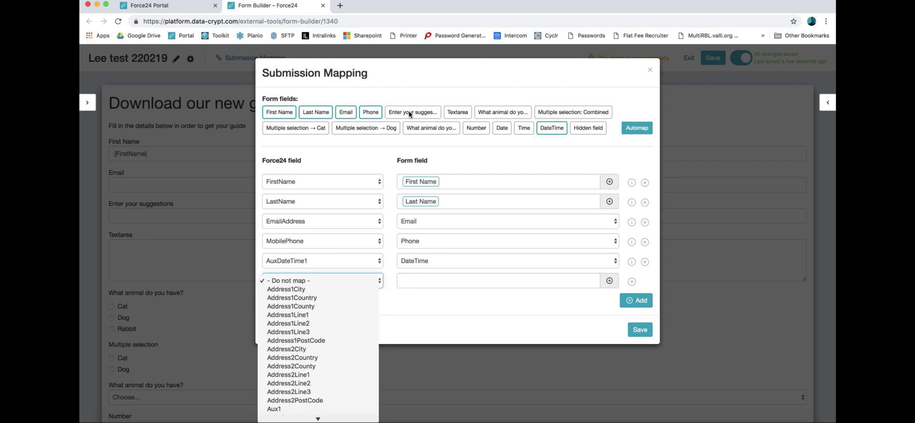
scroll(310, 402, down, 3)
click(304, 312)
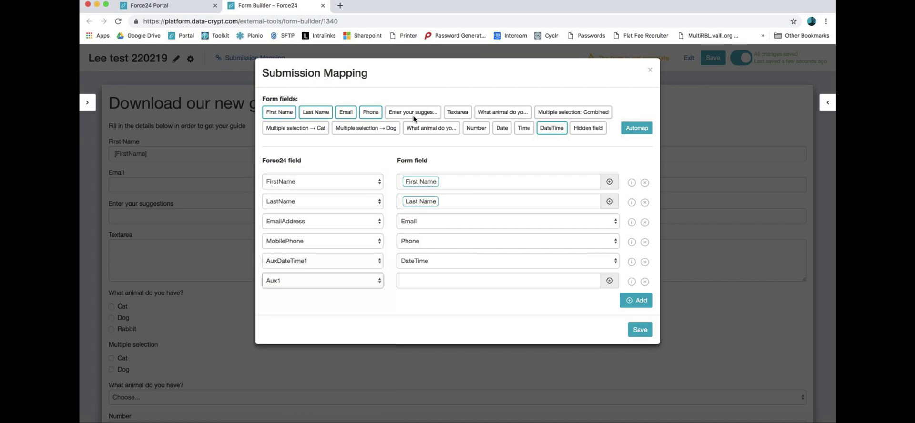
click(546, 286)
click(610, 281)
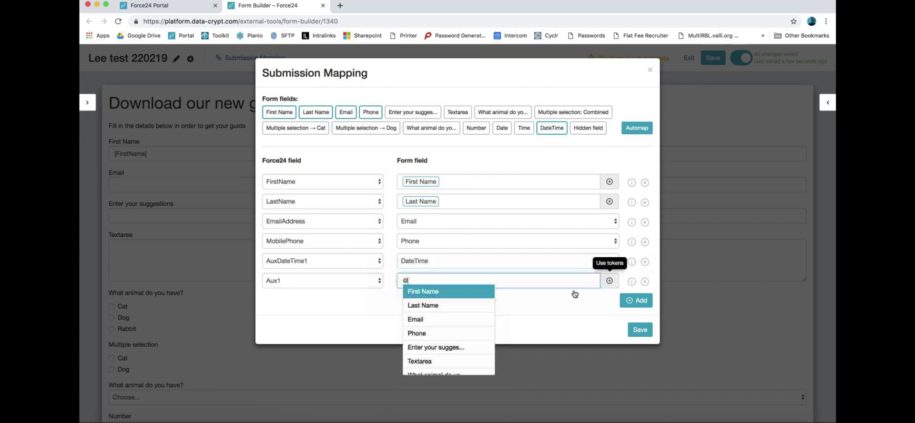
scroll(458, 329, down, 1)
click(457, 317)
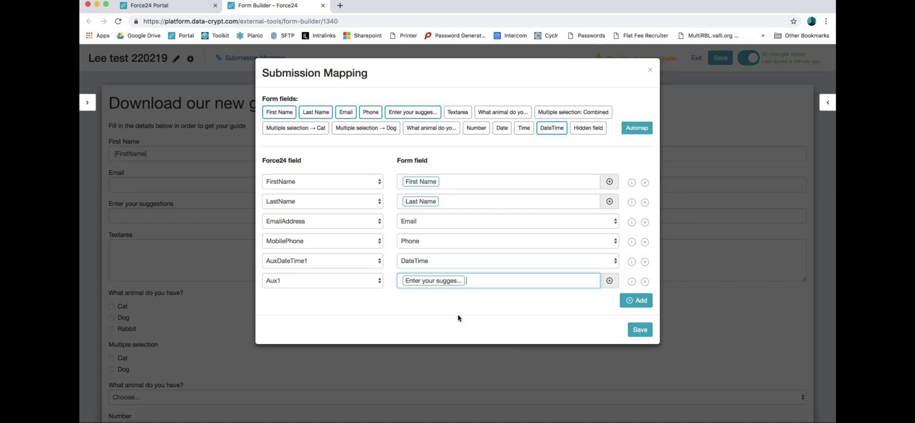
Step: Add a row mapped to Aux2 holding the animal question answer
click(643, 302)
click(348, 305)
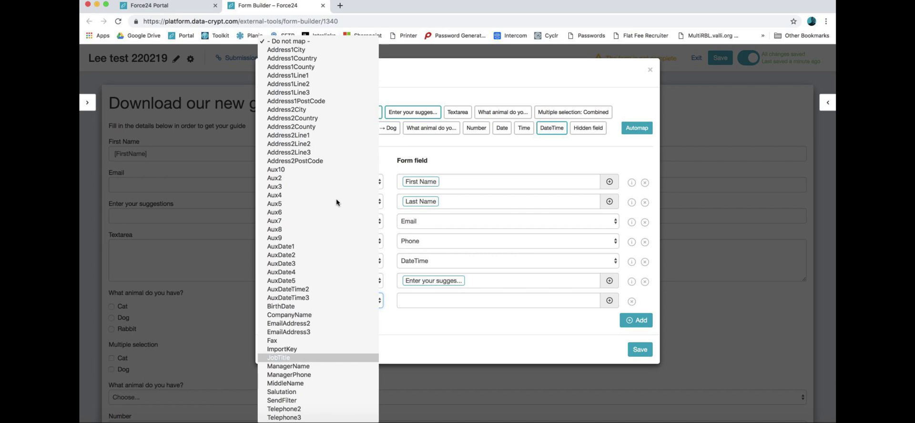
click(324, 178)
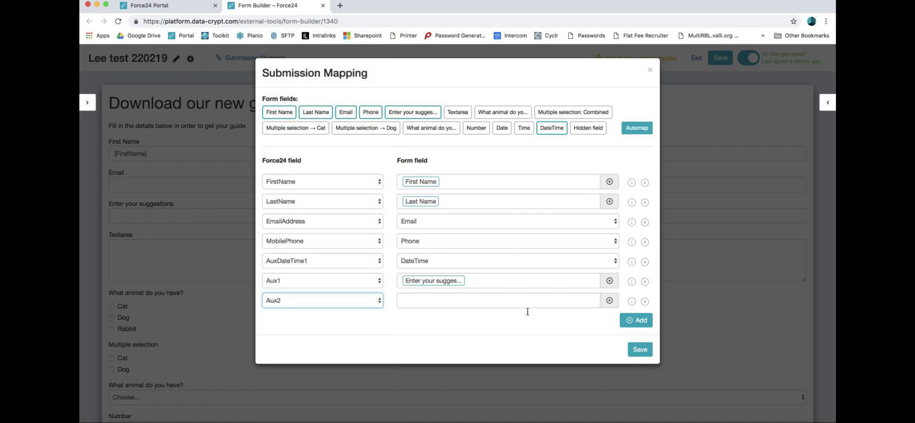
click(613, 307)
scroll(444, 357, down, 3)
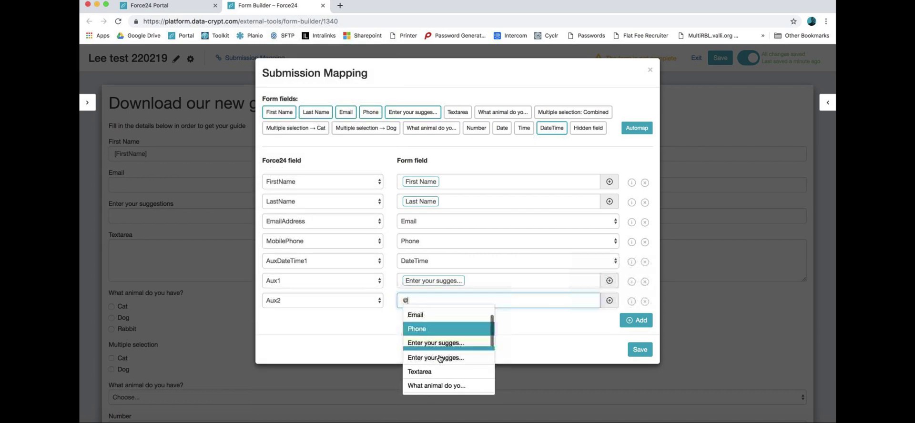
click(455, 357)
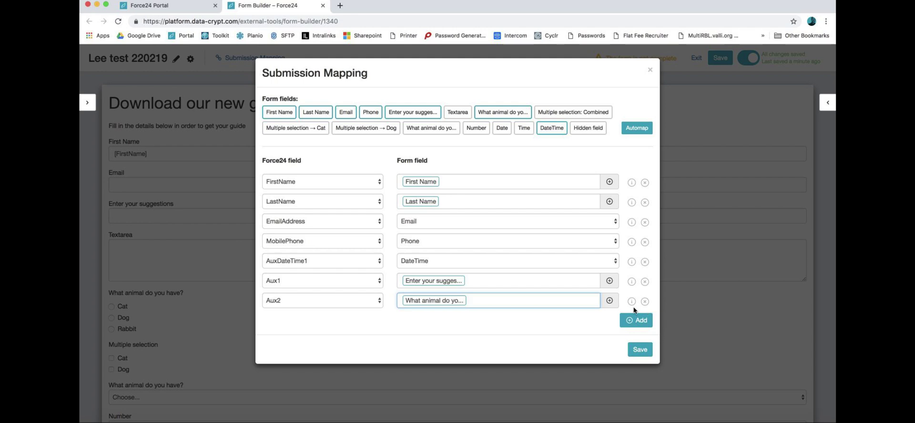
Step: Add the second animal question and Multiple selection: Combined to Aux2
click(610, 300)
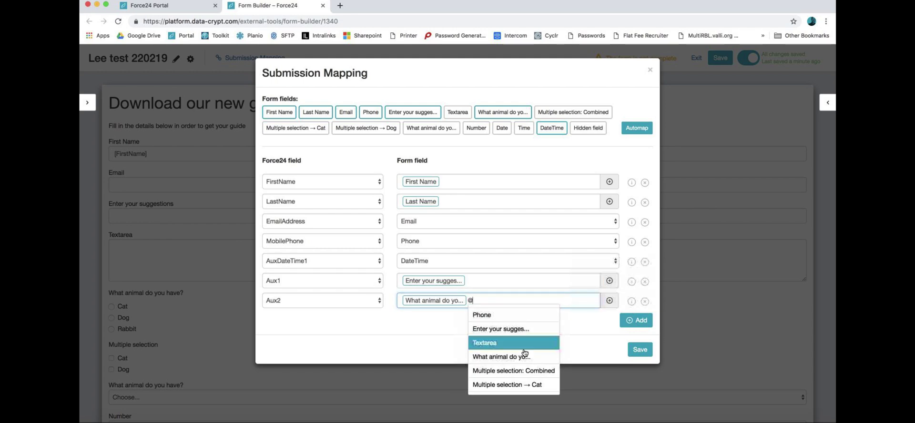
click(568, 112)
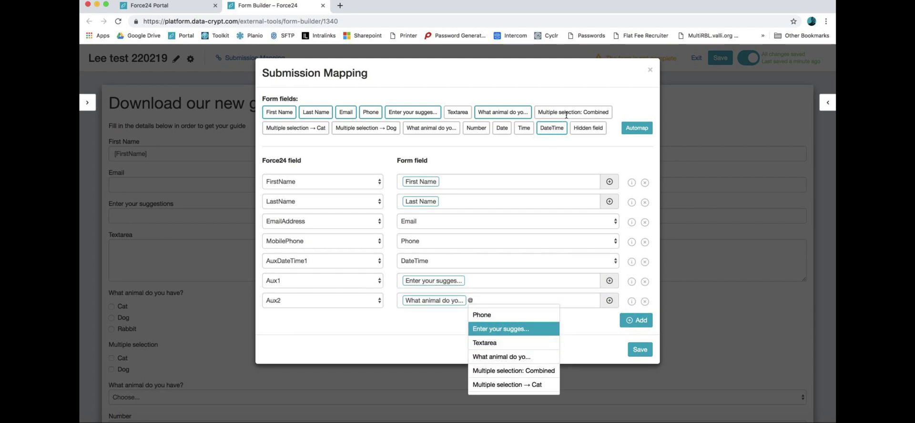
click(607, 298)
click(524, 354)
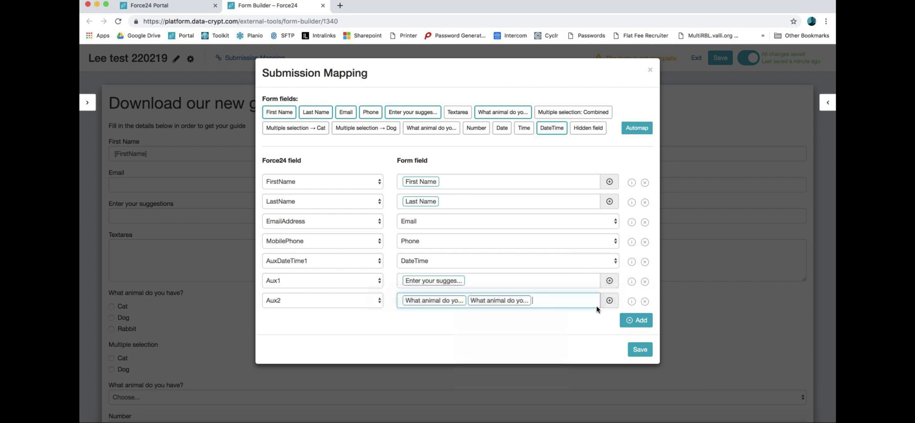
click(609, 300)
click(570, 371)
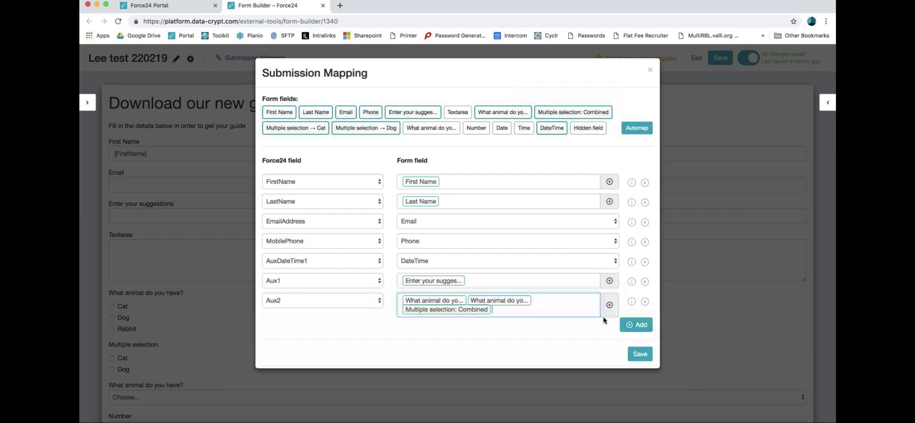
Step: Add Multiple selection: Cat and the Number answer to Aux2
click(610, 306)
scroll(570, 377, down, 1)
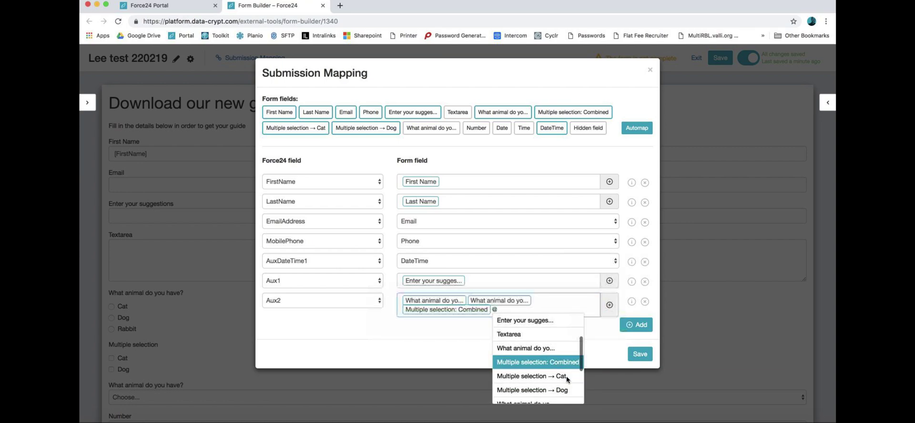
click(568, 377)
click(609, 305)
scroll(602, 357, down, 3)
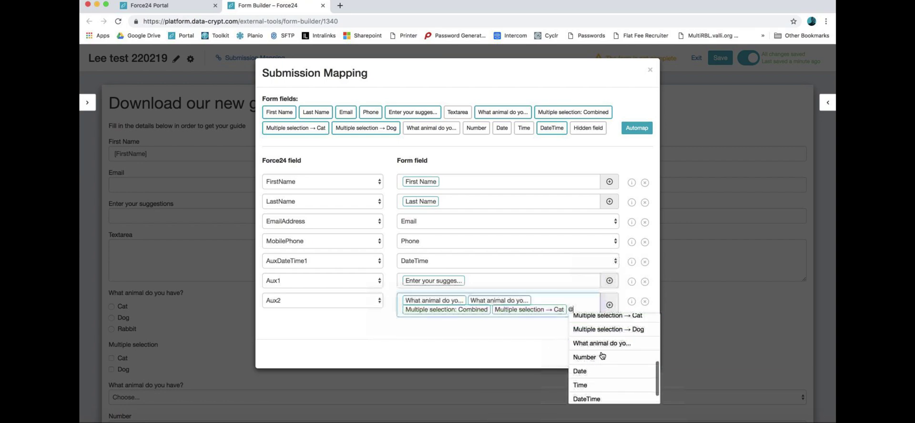
click(602, 356)
Step: Remove a stray DateTime entry from Aux2 and start another mapping row
click(610, 310)
scroll(512, 367, down, 2)
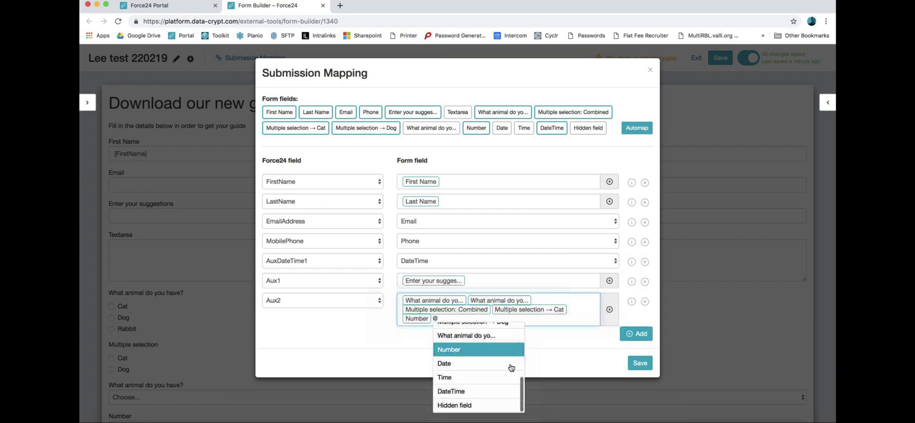
click(493, 391)
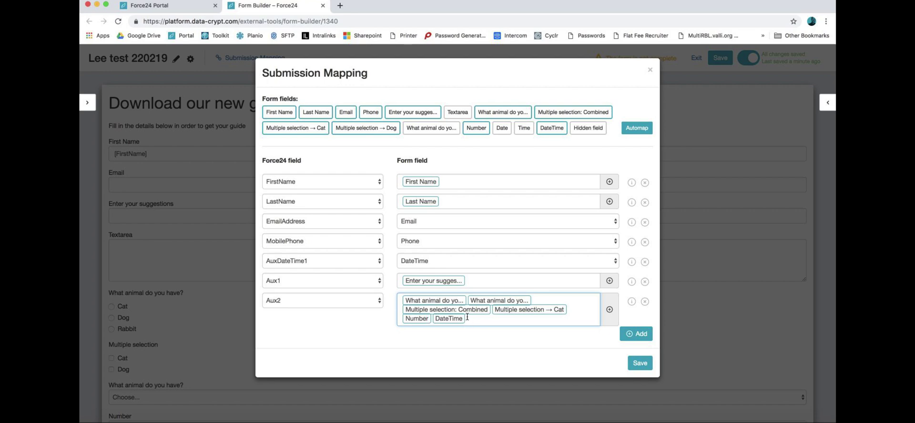
key(BackSpace)
click(636, 334)
click(330, 337)
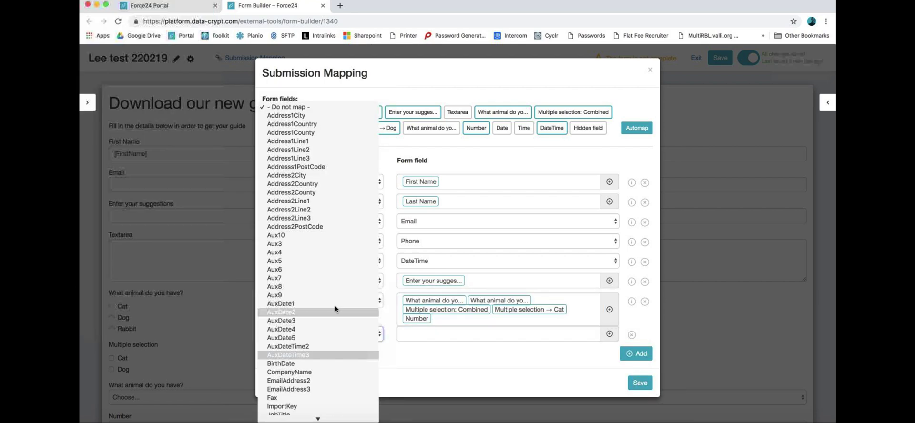
Step: Map the new row's AuxDate1 to the Date field
click(334, 303)
click(603, 338)
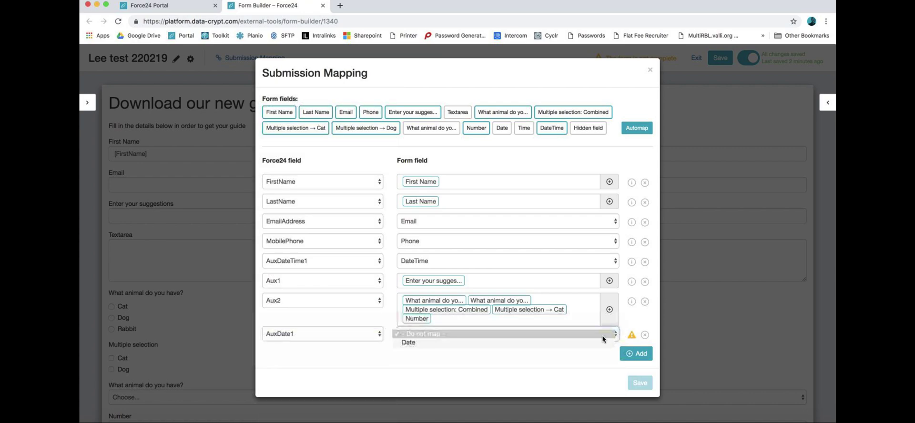
click(592, 341)
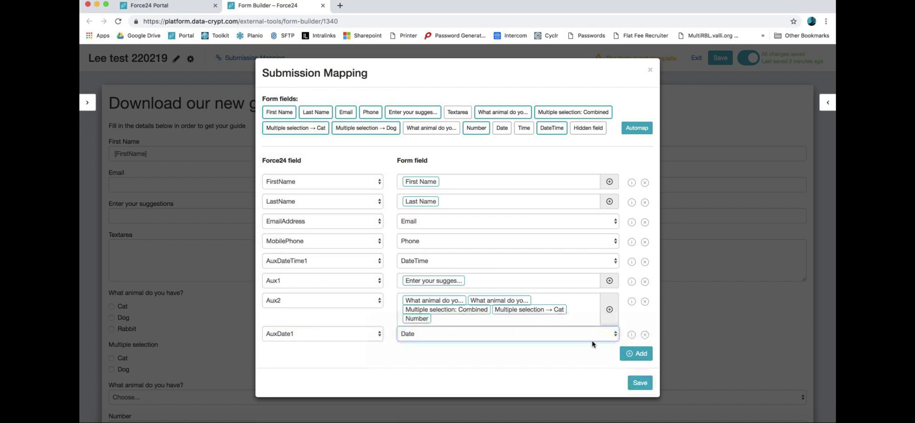
Step: Add a row mapped to Aux6 with the Textarea and animal question answers
click(639, 355)
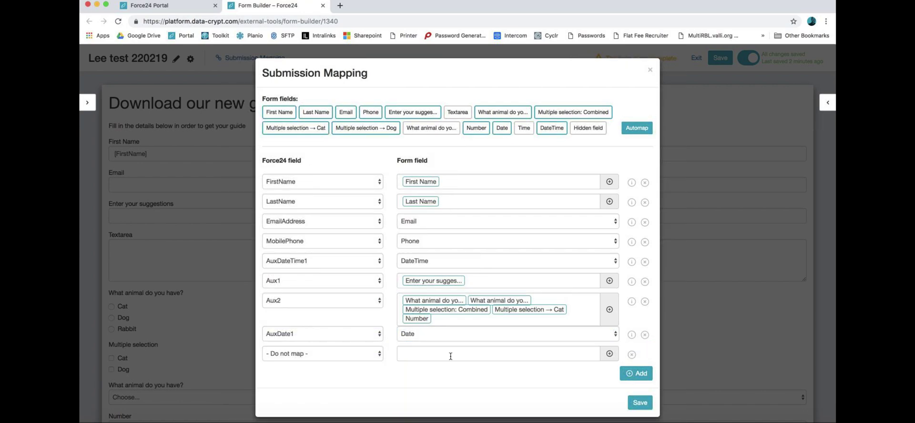
click(349, 355)
click(339, 381)
click(611, 354)
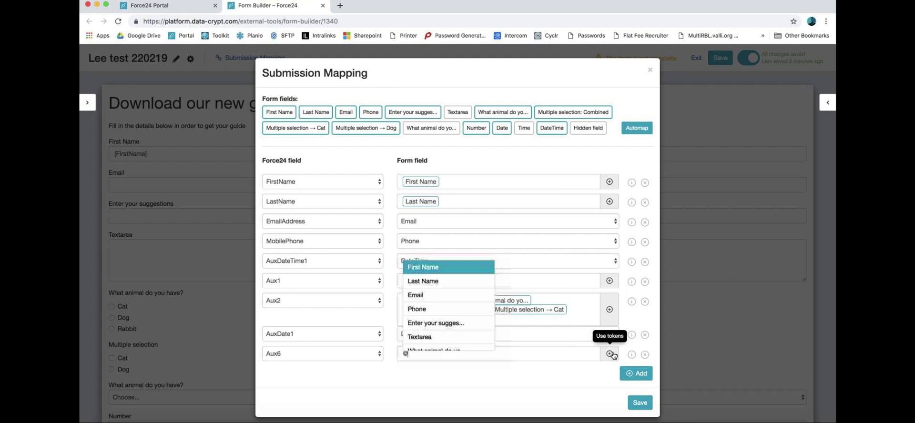
click(453, 337)
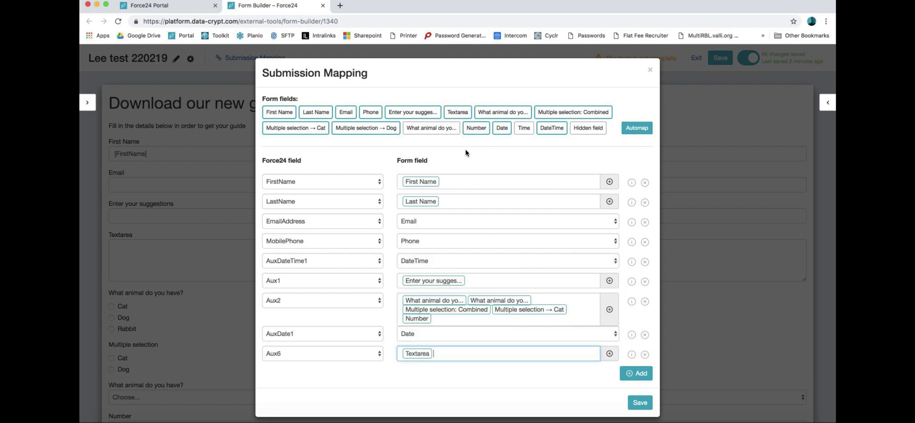
click(610, 354)
scroll(511, 334, down, 2)
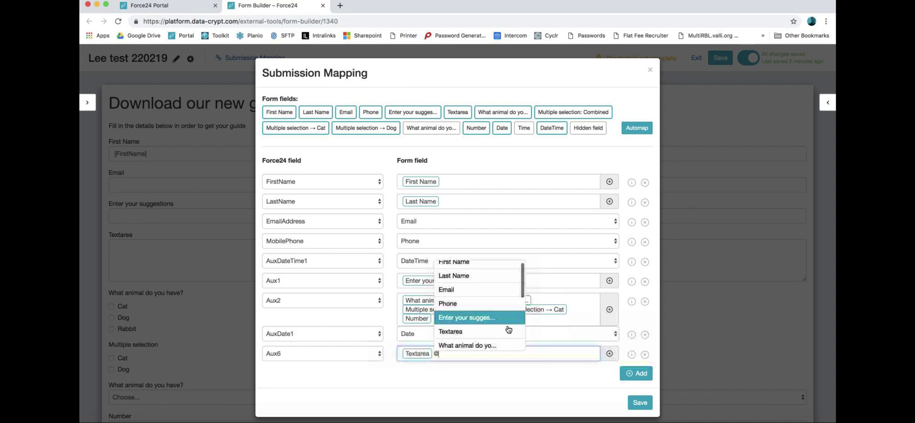
click(496, 319)
Step: Add the second animal question, Time and Hidden field to Aux6, then save the mapping
click(609, 354)
scroll(534, 316, down, 3)
scroll(534, 317, down, 1)
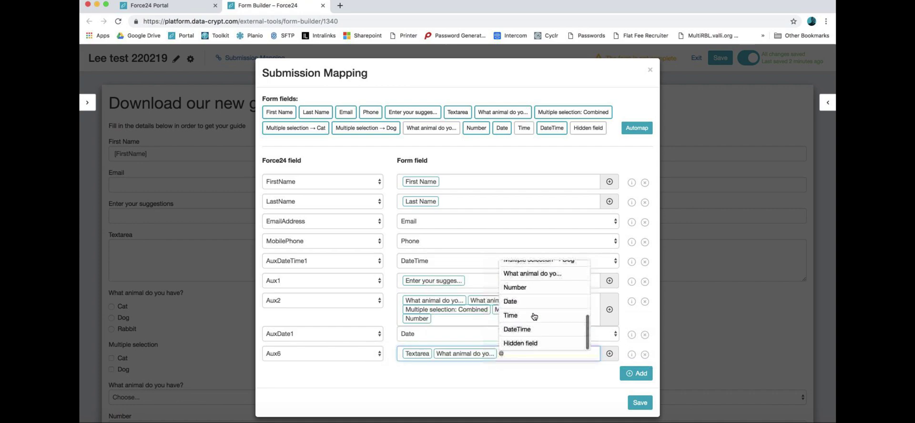
click(553, 273)
click(610, 354)
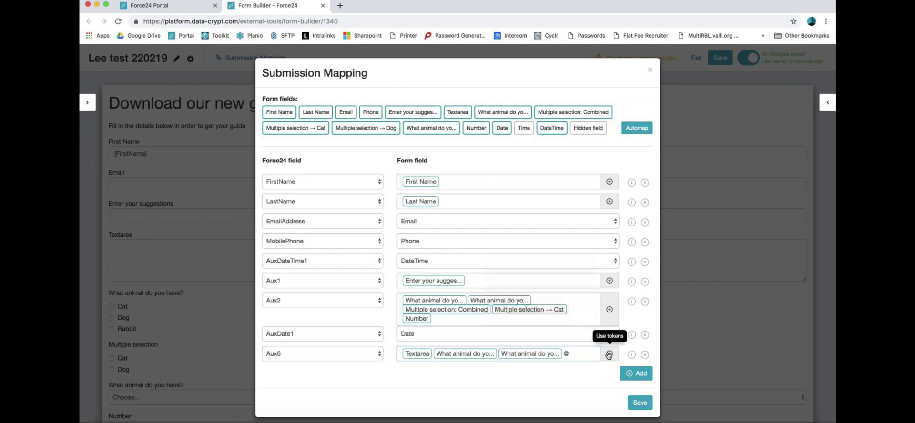
click(598, 315)
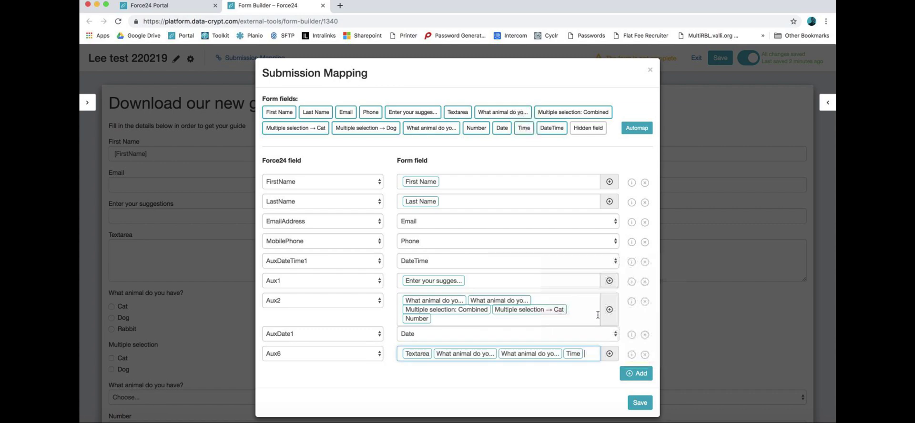
click(610, 357)
click(620, 341)
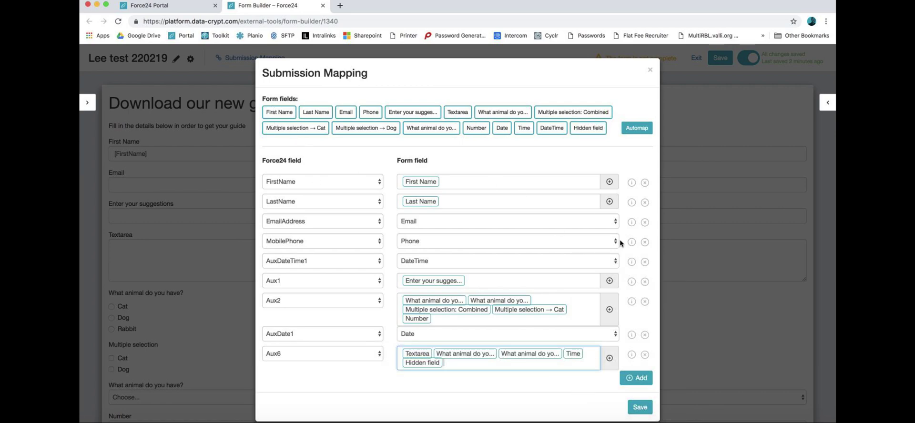
click(636, 407)
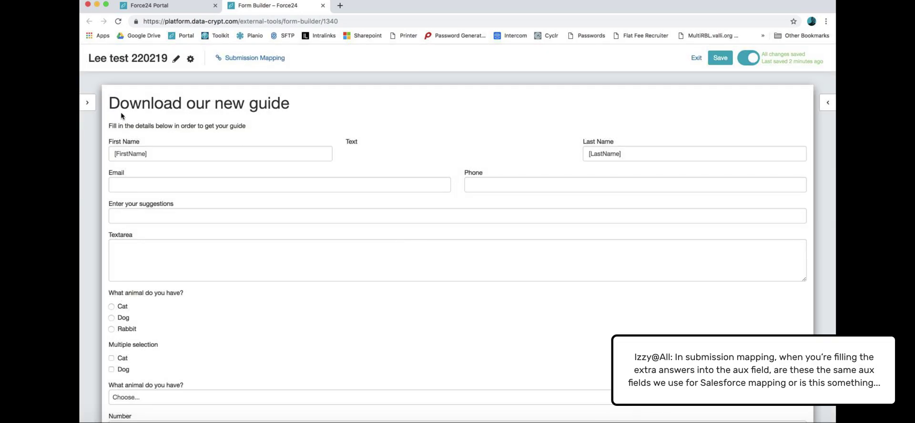
Step: Open the form settings panel and refocus the builder so the Lee test 220219 form saves
click(828, 103)
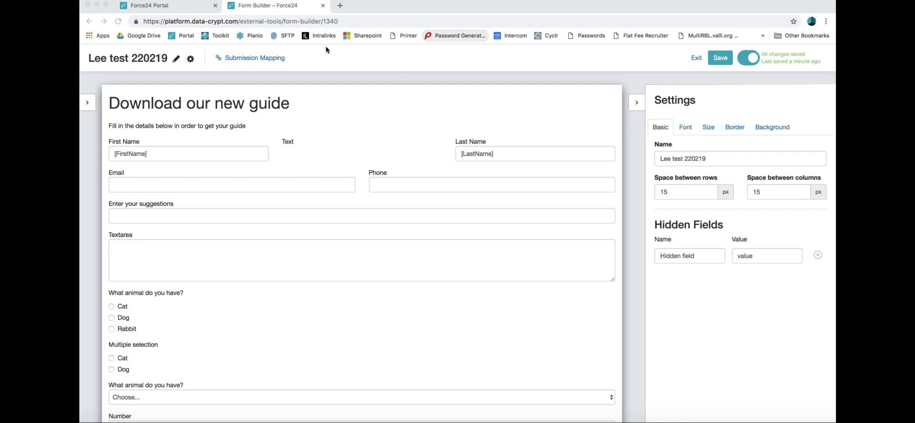
click(733, 69)
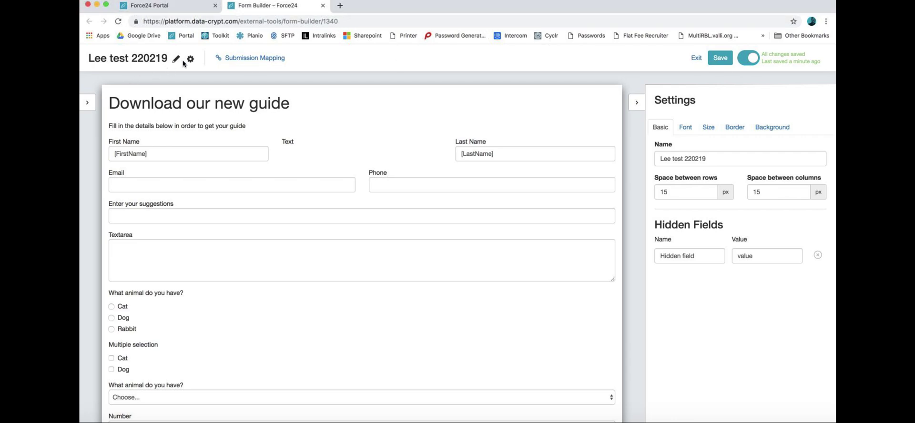
Step: Exit the builder and view extra options for Lee test 220219 in the Forms grid
click(694, 59)
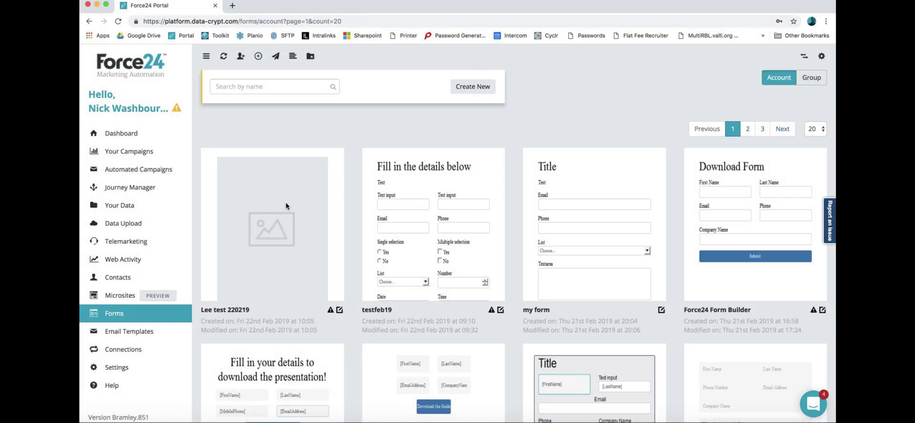
mouse_move(293, 203)
click(329, 163)
scroll(348, 137, down, 3)
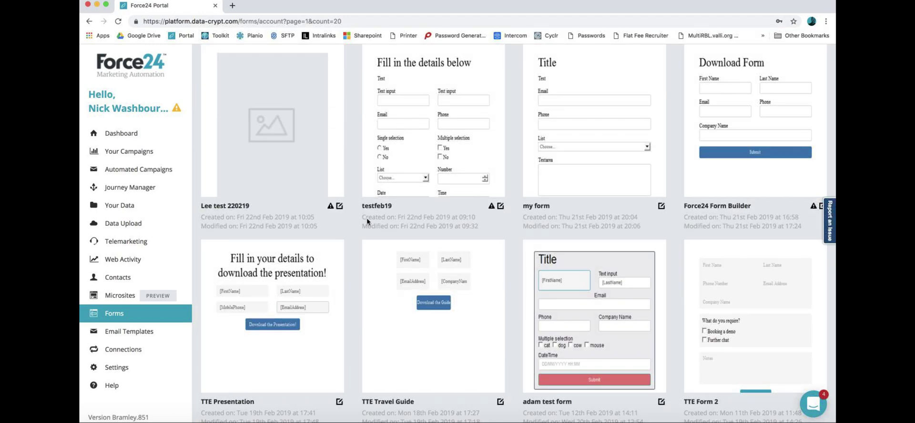
scroll(367, 219, up, 3)
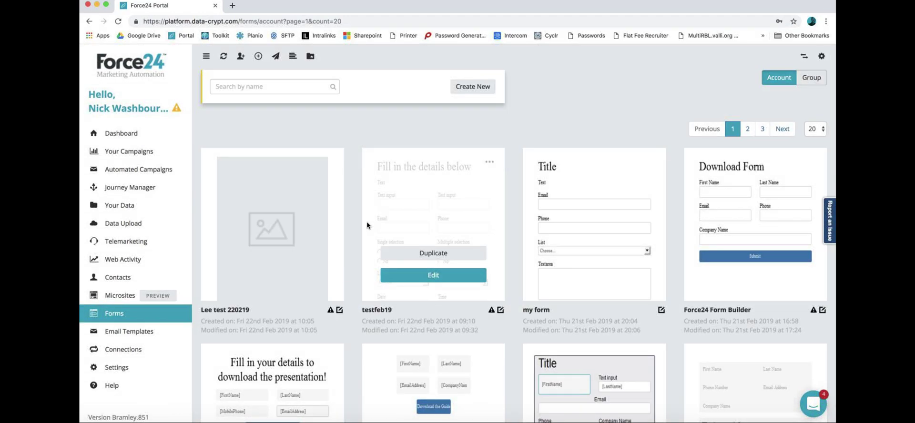
Step: Open the form in the builder, close it again, and go to Microsites
click(590, 279)
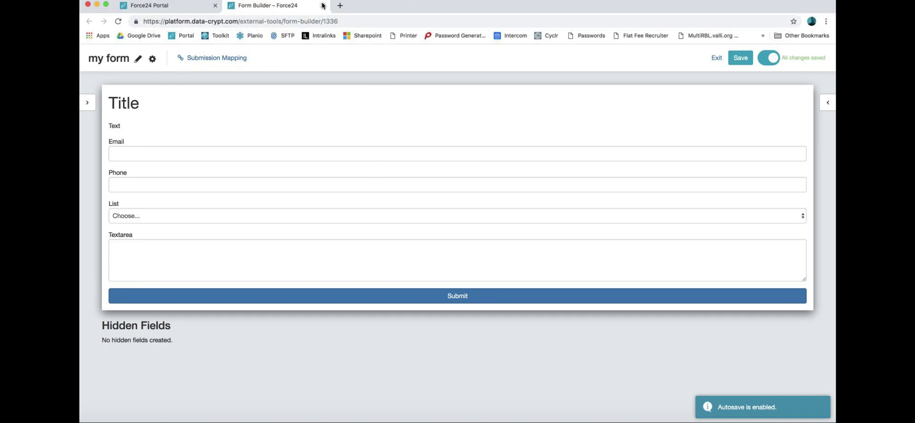
click(322, 6)
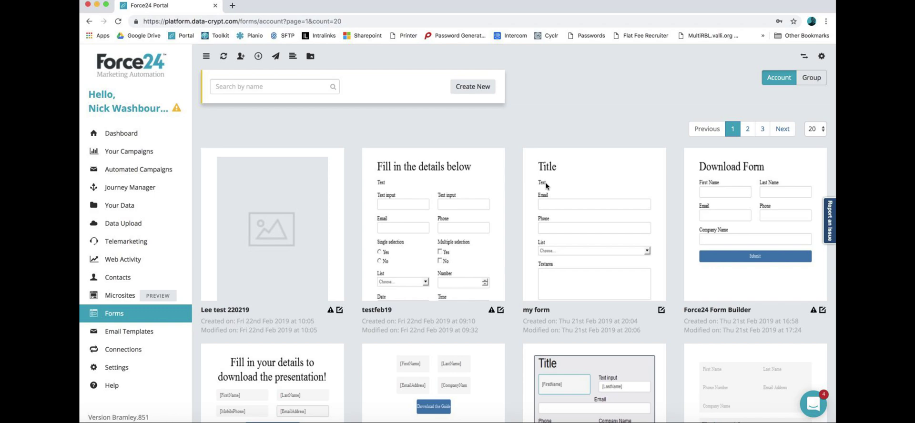
scroll(547, 186, down, 2)
mouse_move(460, 301)
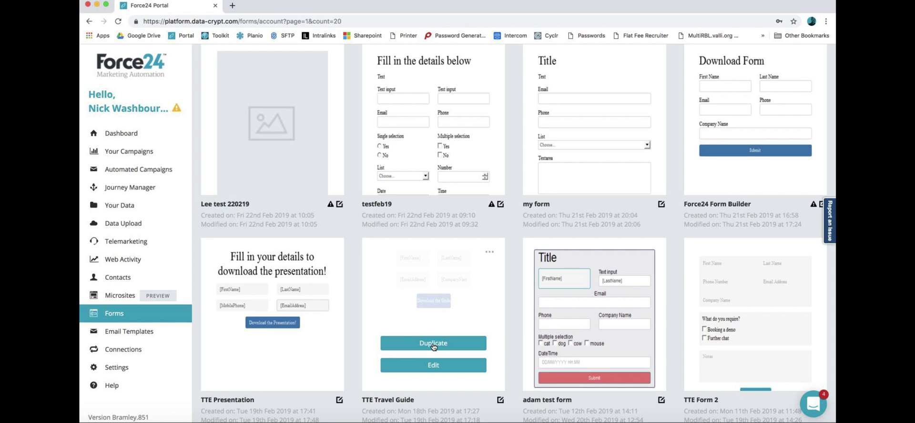
scroll(434, 347, up, 5)
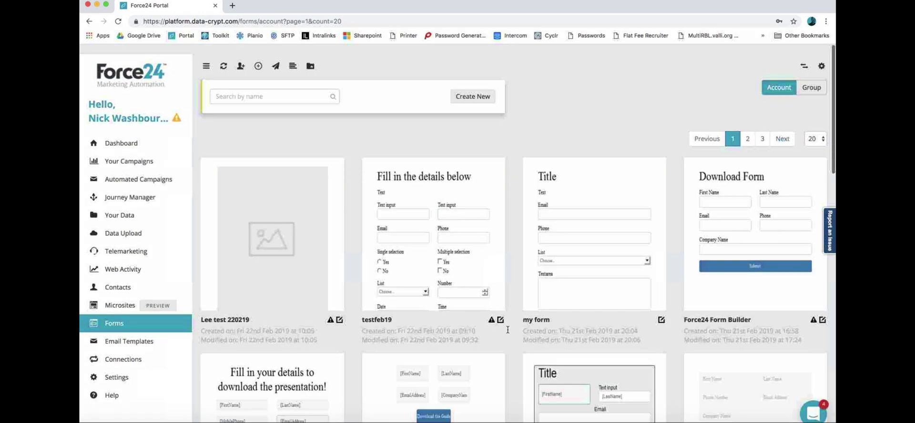
click(120, 296)
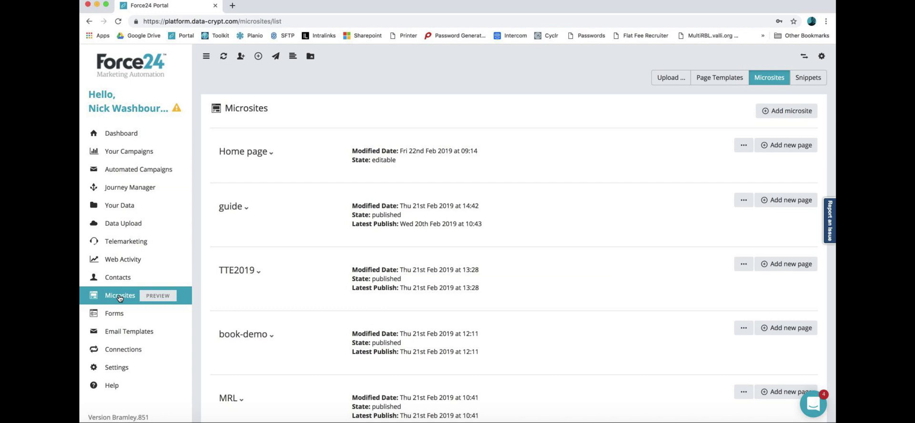
Step: Add and save a new microsite named 'Lee test 220219'
click(784, 110)
click(426, 116)
text(Lee test 220219)
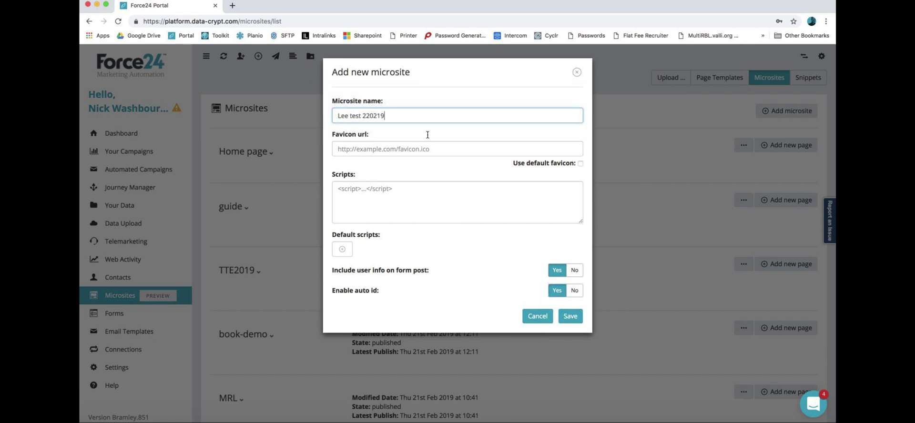
click(402, 212)
click(570, 317)
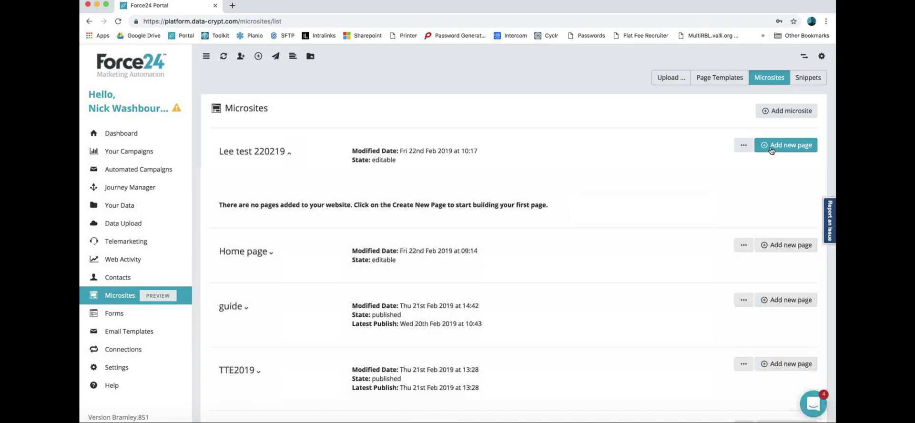
Step: Add a page named 'home' from the welcome 5 things template
click(771, 147)
click(368, 140)
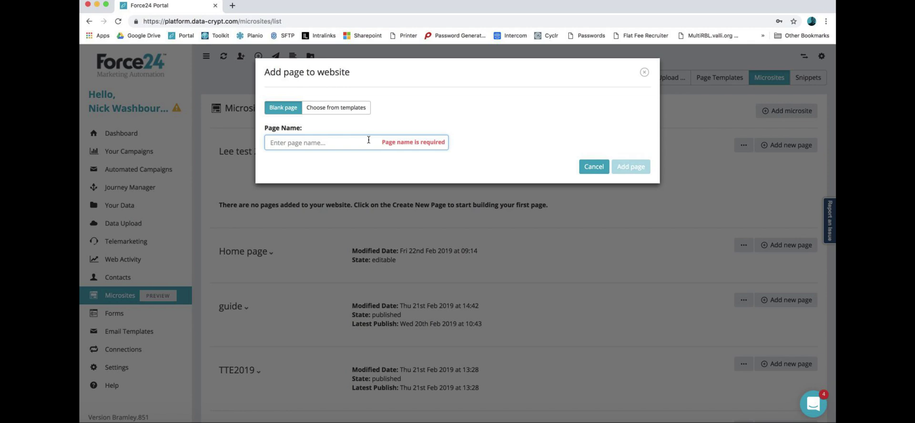
text(home)
click(351, 109)
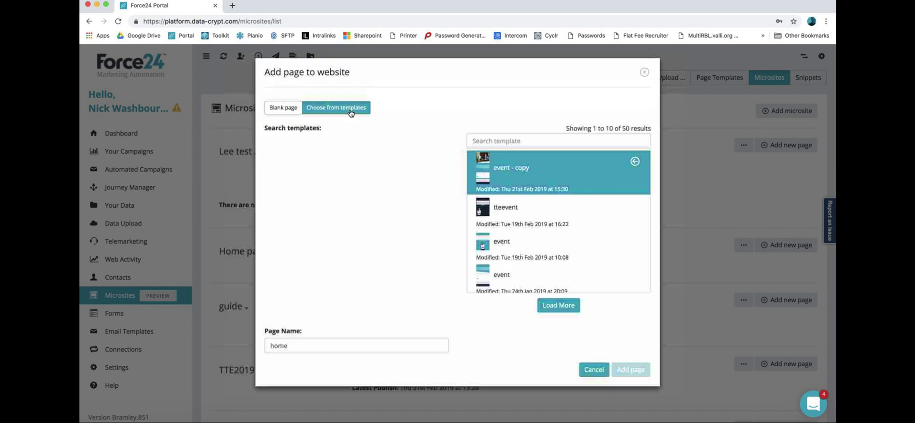
scroll(546, 211, down, 3)
scroll(546, 211, down, 5)
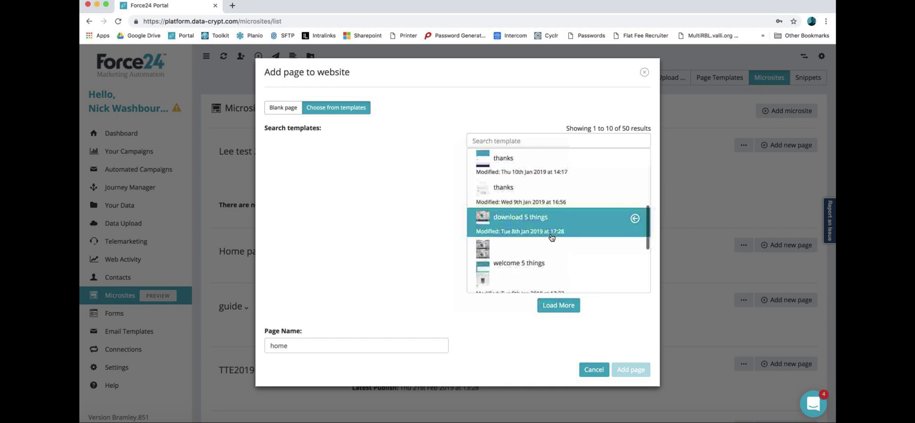
scroll(551, 229, up, 1)
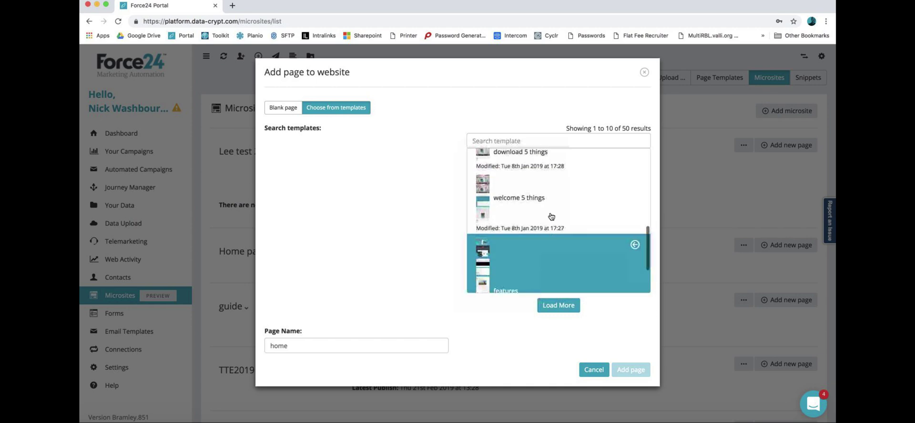
click(550, 213)
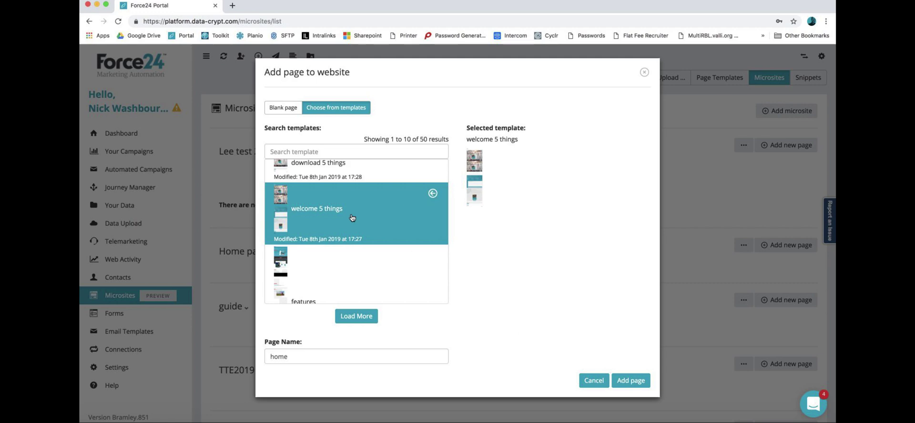
scroll(353, 219, up, 1)
click(620, 381)
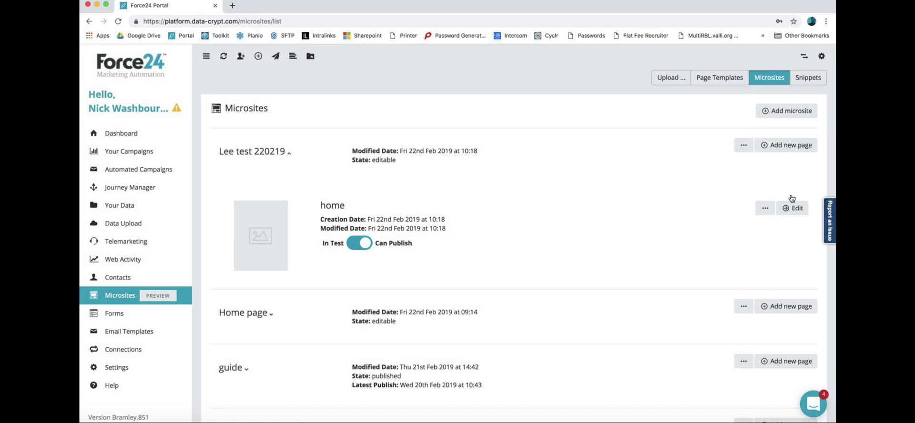
Step: Add a page named 'thanks' from the thanks template
click(780, 148)
click(339, 107)
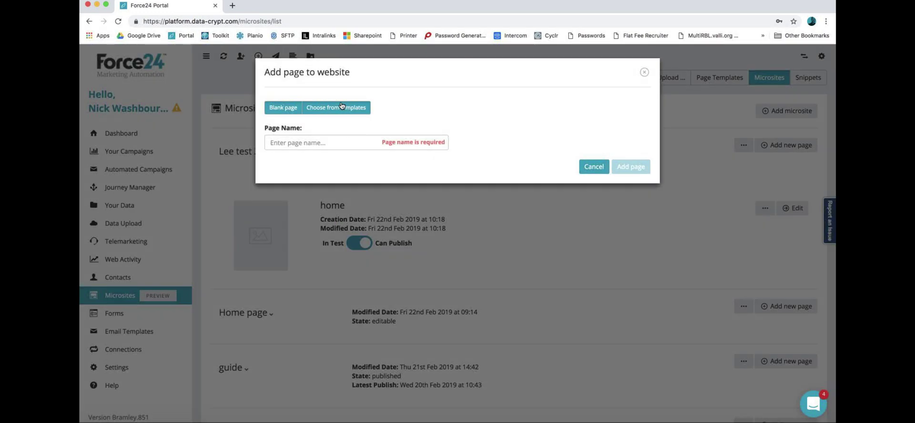
scroll(545, 228, down, 5)
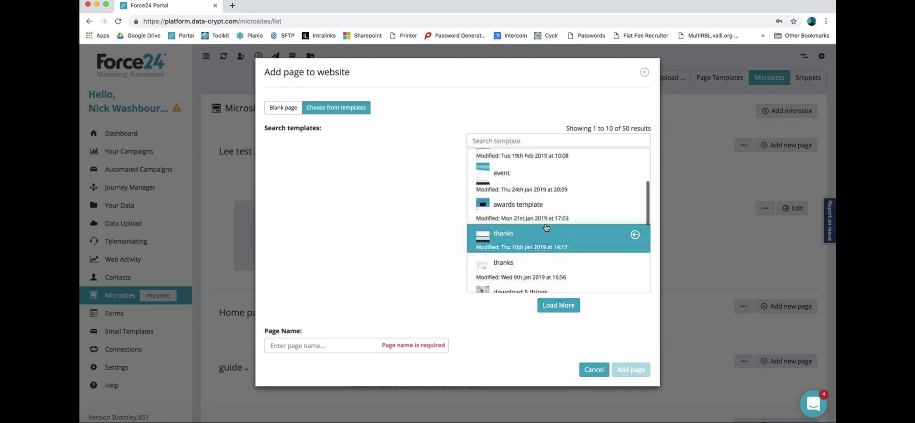
click(545, 233)
click(325, 356)
text(tha)
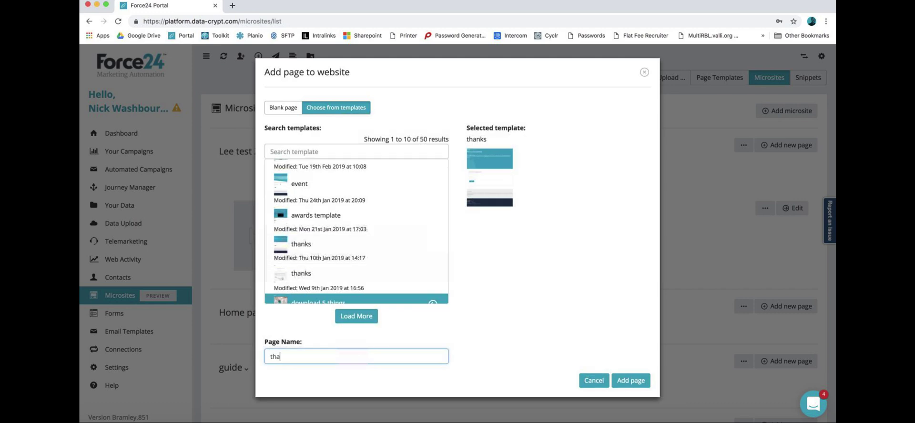
click(641, 377)
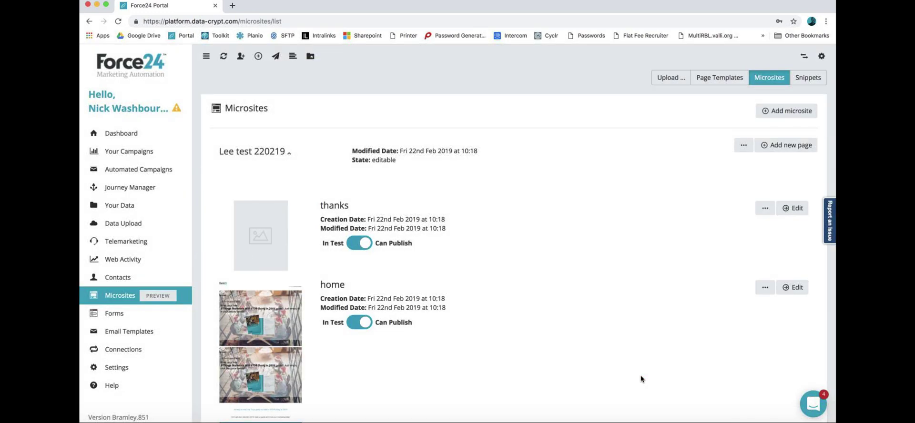
scroll(709, 334, down, 3)
Step: Open the home page for editing in Editor v2
click(786, 204)
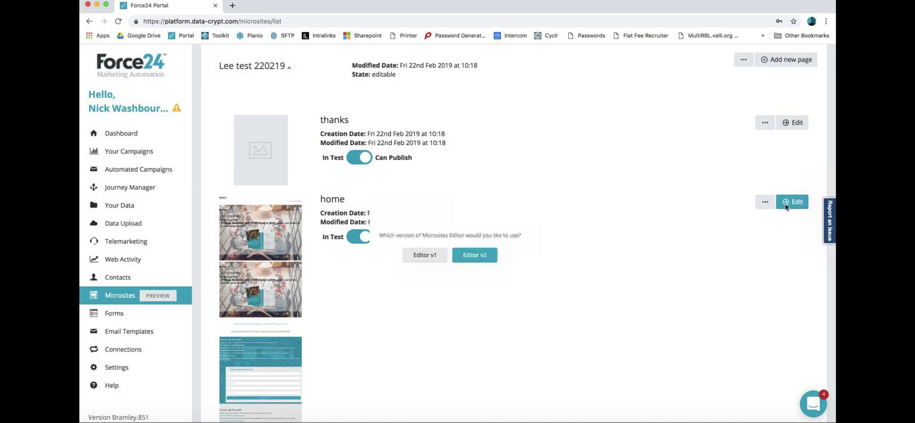
click(498, 265)
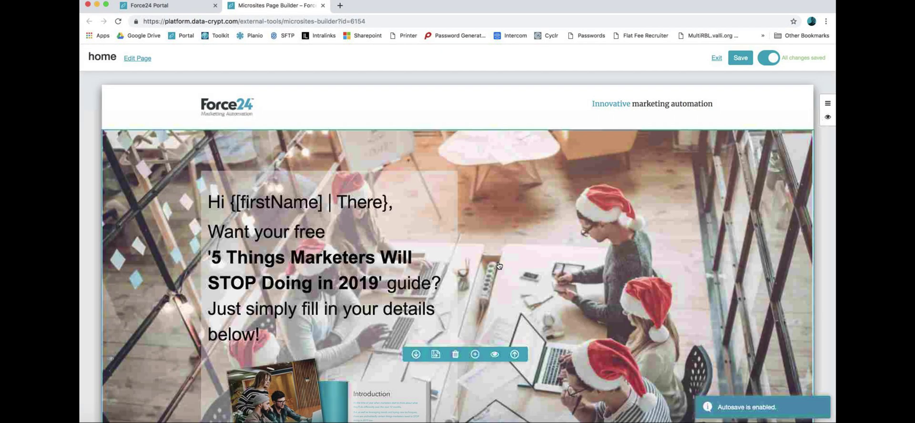
scroll(499, 286, down, 10)
scroll(499, 313, down, 2)
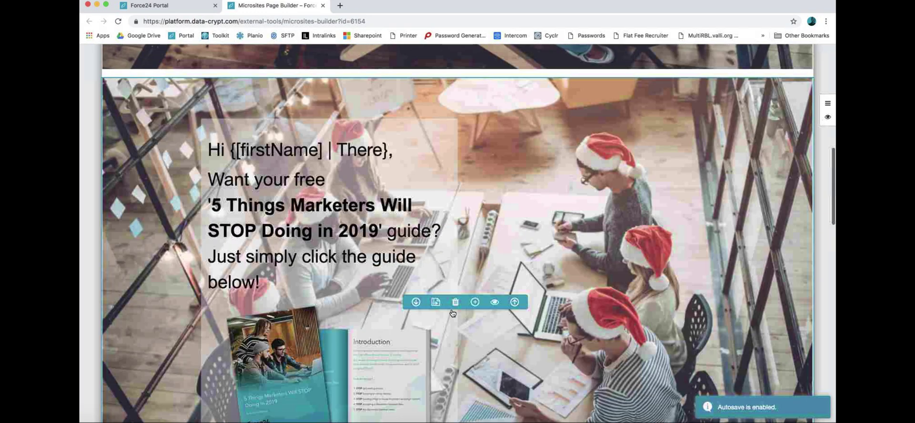
Step: Delete the click-the-guide hero section and the section holding the old email form
click(457, 303)
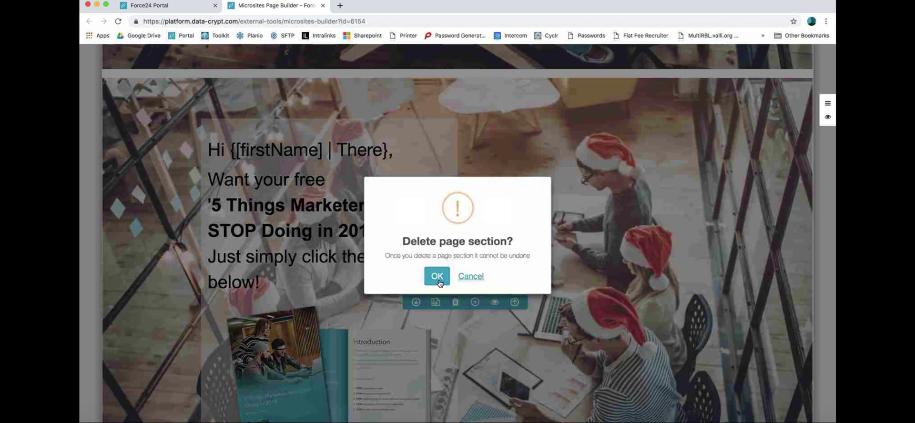
click(432, 273)
scroll(469, 274, down, 2)
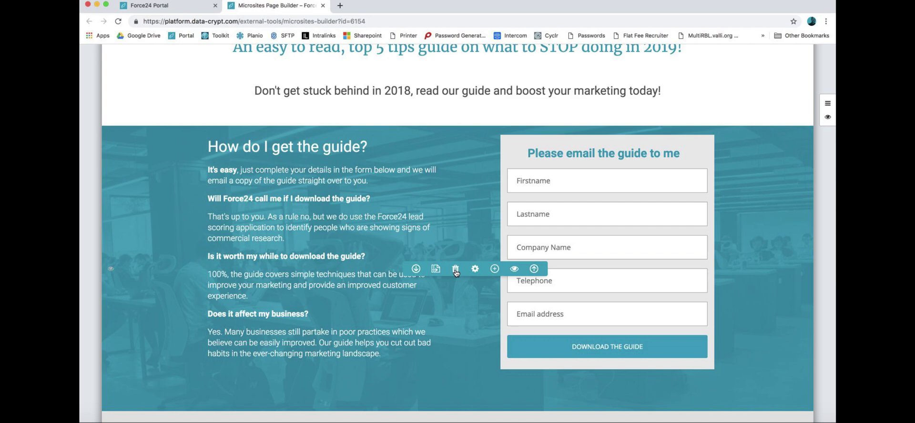
click(455, 269)
click(435, 274)
scroll(493, 296, down, 2)
scroll(492, 297, down, 3)
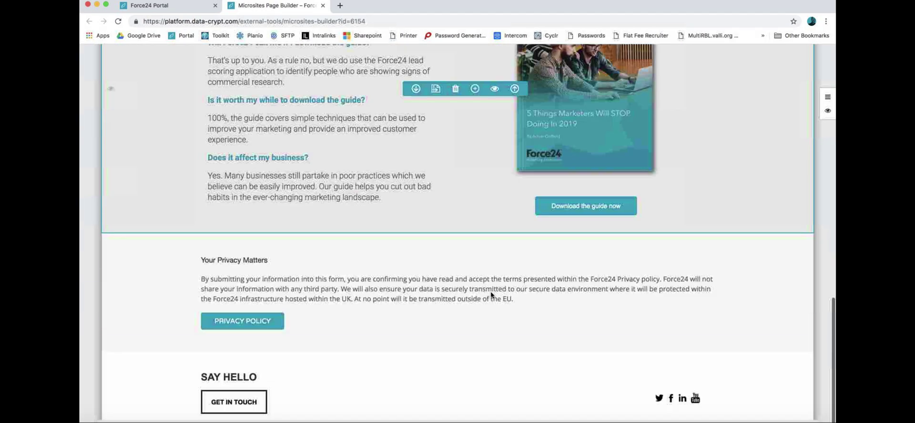
scroll(492, 297, up, 10)
Step: Drag the teal webinar snippet, greeting [FirstName] and dated October 12, 2018, below the hero
scroll(492, 296, down, 1)
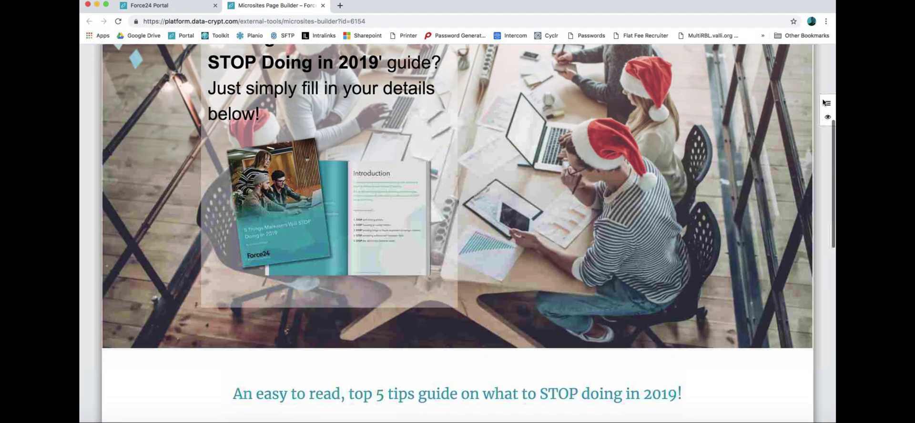
click(828, 103)
click(671, 143)
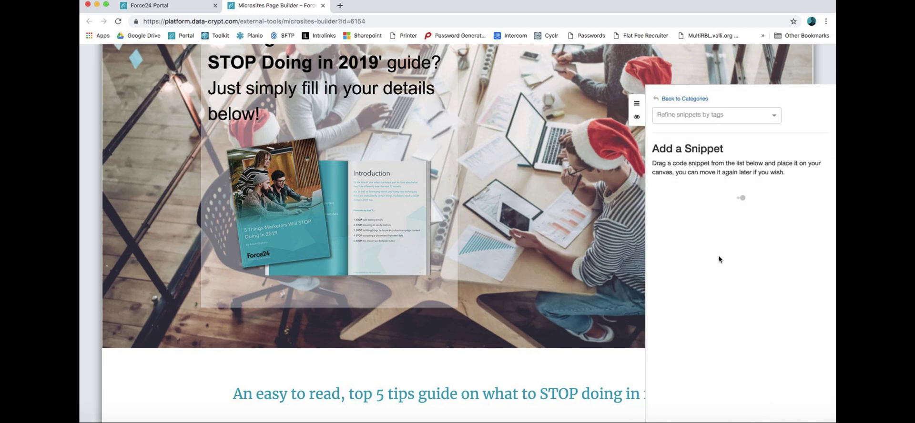
scroll(719, 260, down, 4)
scroll(720, 259, down, 3)
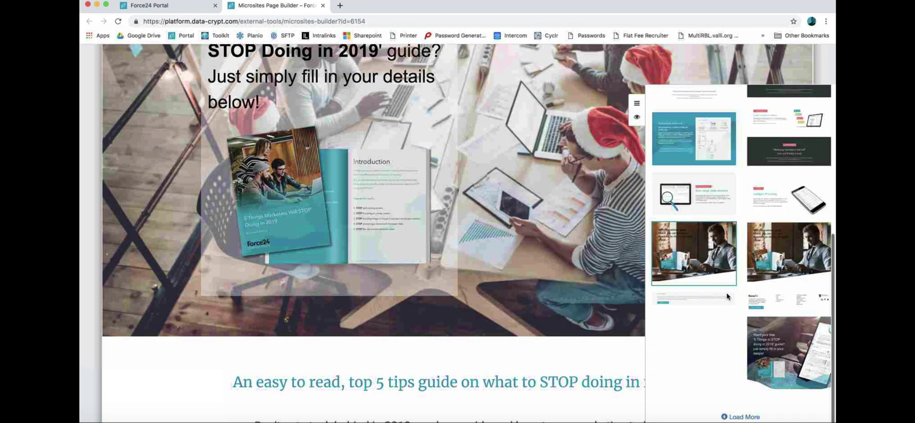
scroll(733, 325, down, 8)
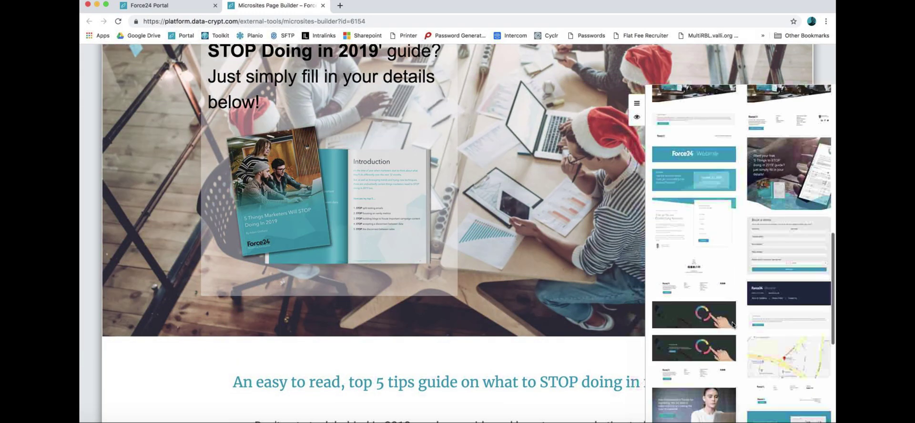
scroll(733, 325, up, 3)
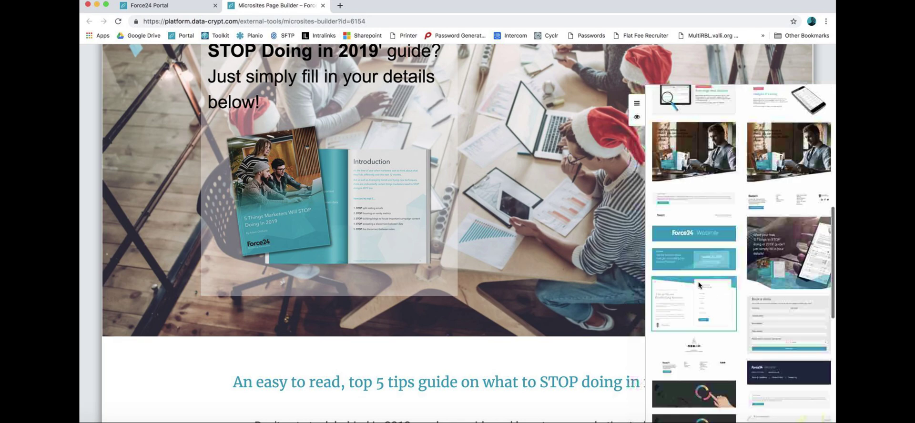
drag(695, 260, 480, 277)
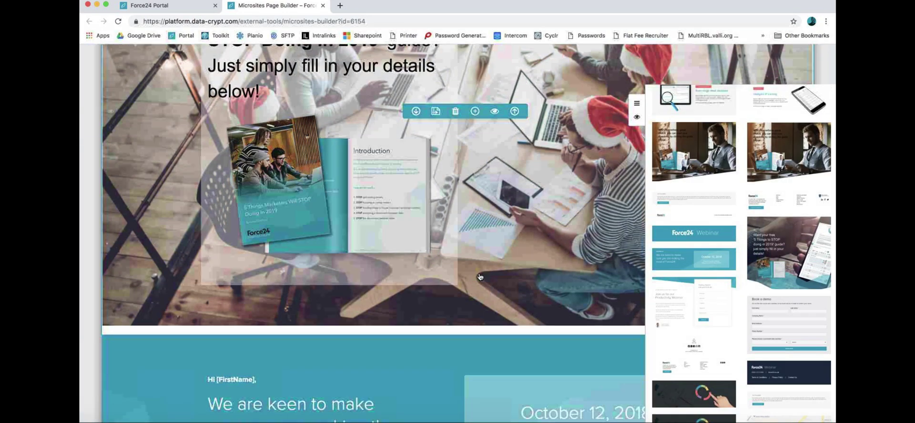
click(643, 104)
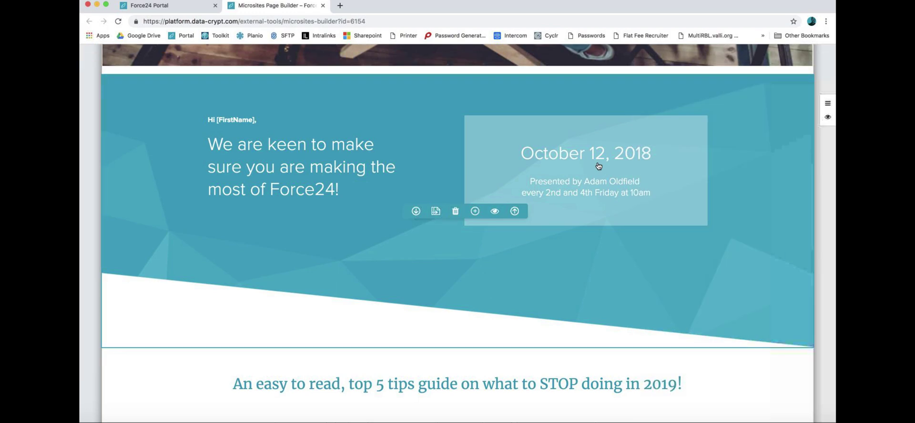
scroll(596, 165, up, 1)
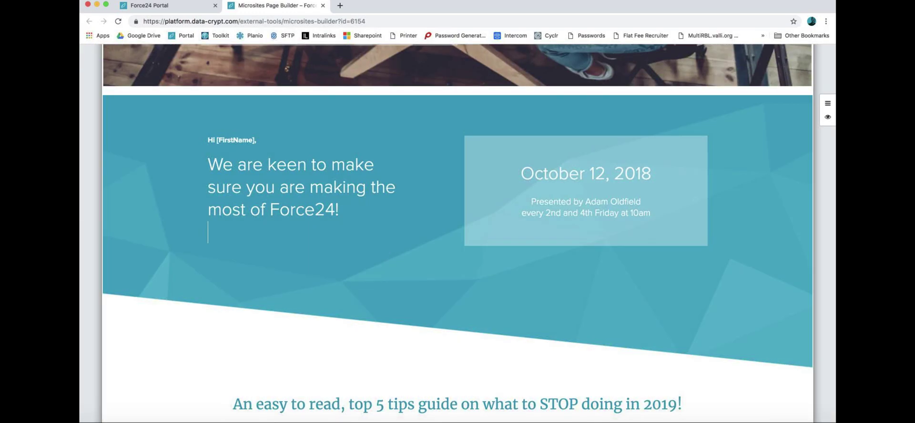
Step: Add empty lines below the Force24 sentence
key(Return)
key(Return)
key(Return)
key(Return)
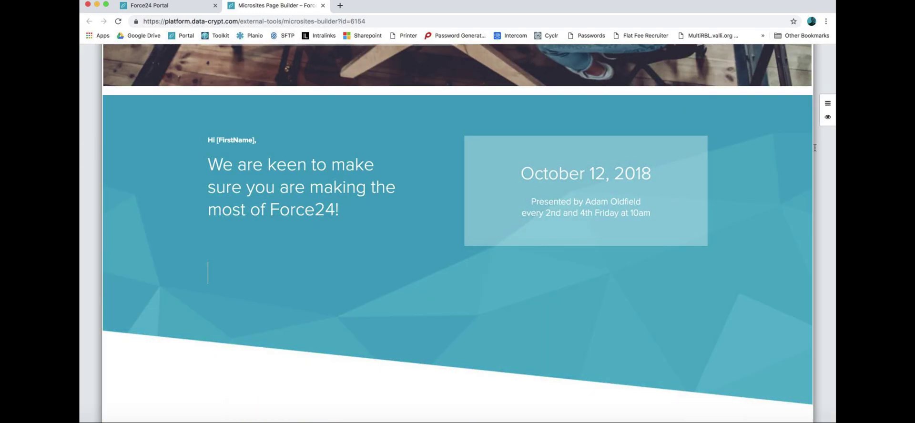
scroll(372, 94, down, 1)
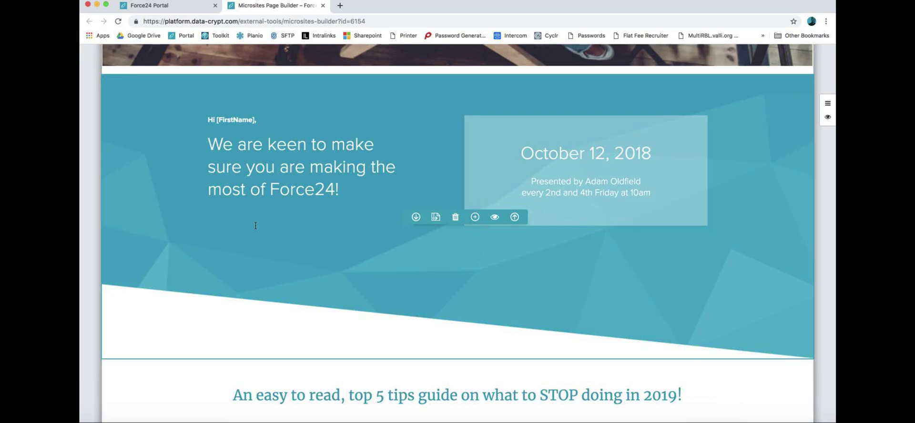
scroll(256, 226, up, 1)
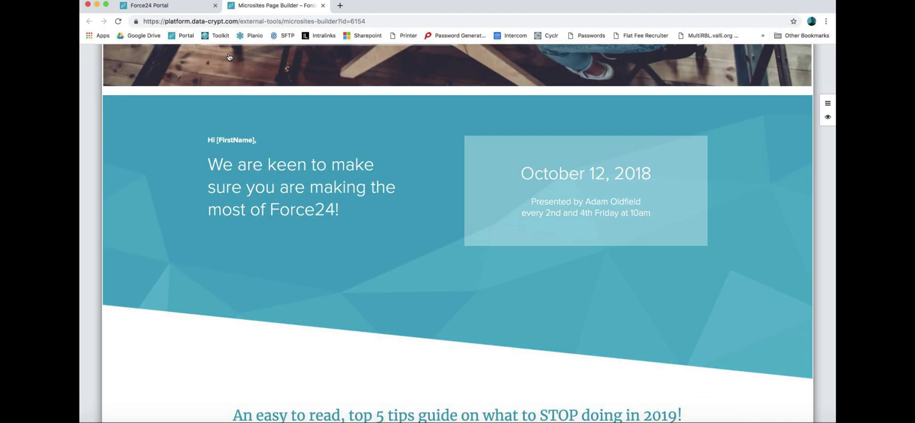
scroll(229, 57, up, 5)
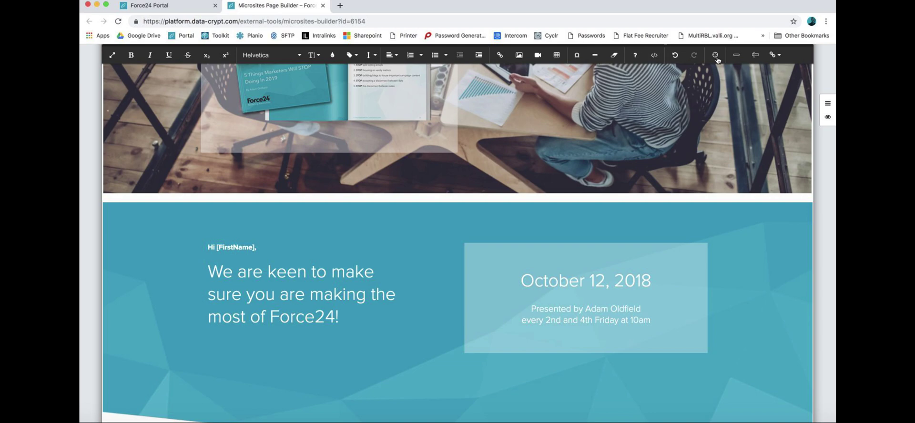
Step: Insert the Download our new guide form named 'webinar form', redirecting to thanks.html
click(761, 56)
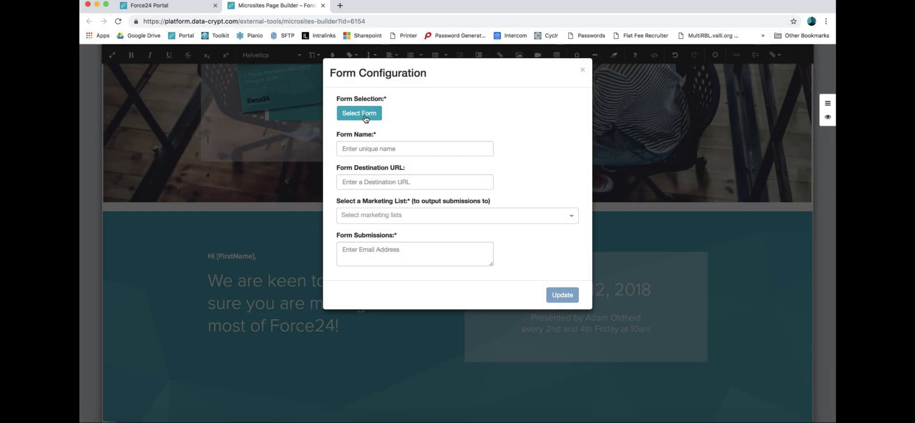
click(362, 115)
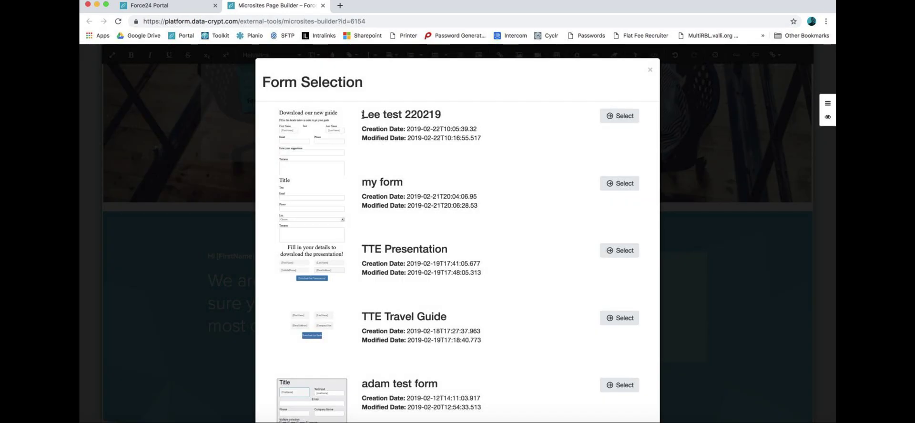
click(616, 119)
click(401, 221)
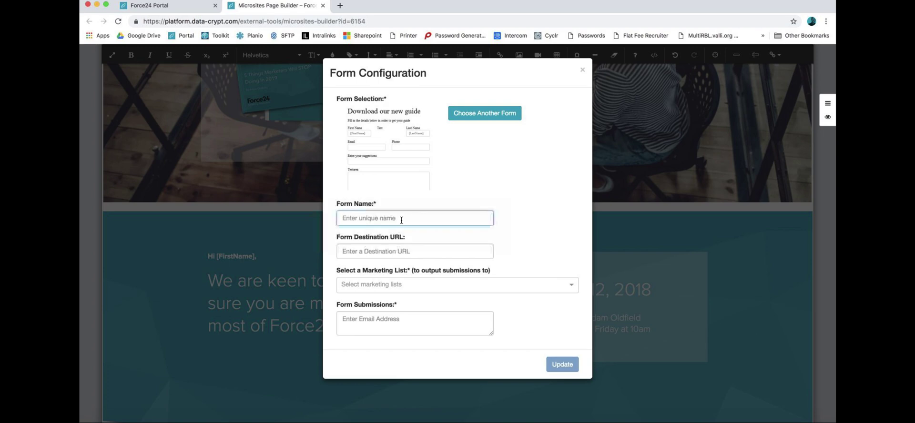
text(webinar form)
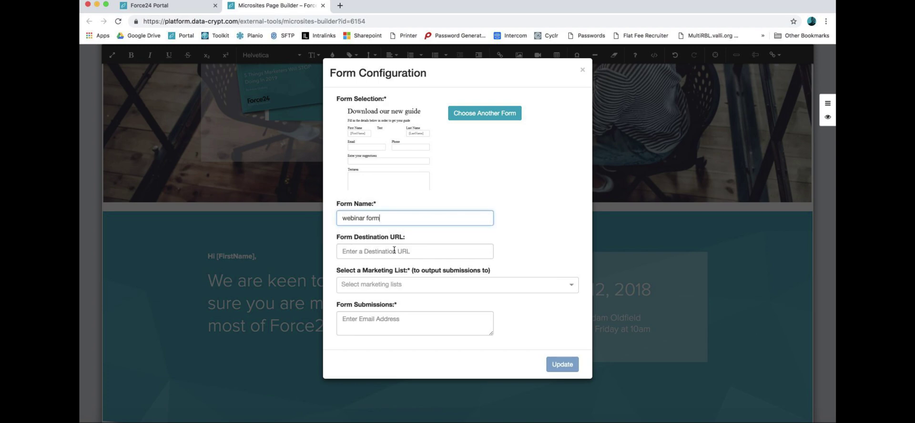
click(391, 253)
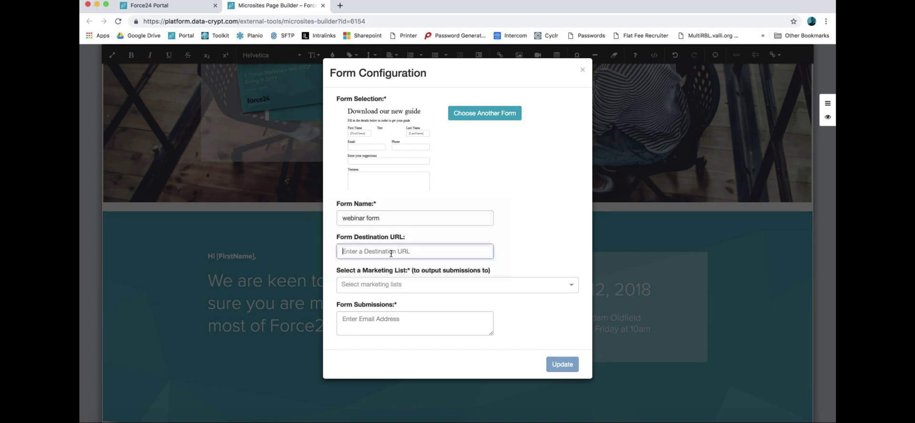
text(thanks.html)
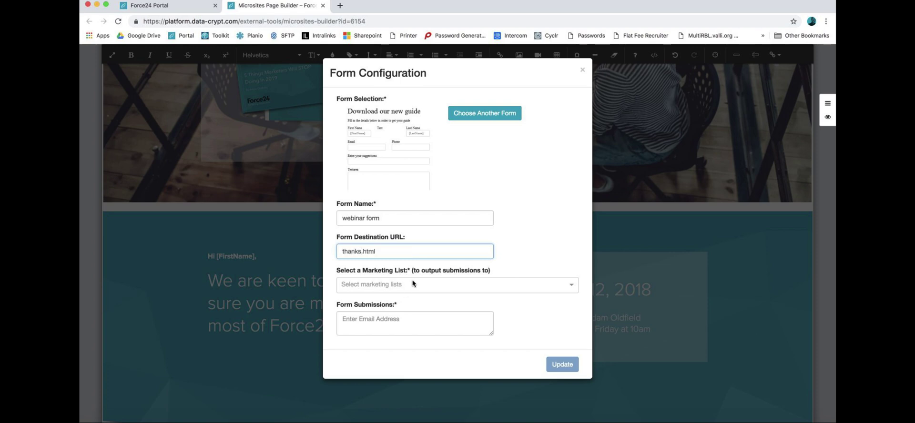
Step: Link the form to the test marketing list, add the submission notification e-mail, and apply
click(413, 283)
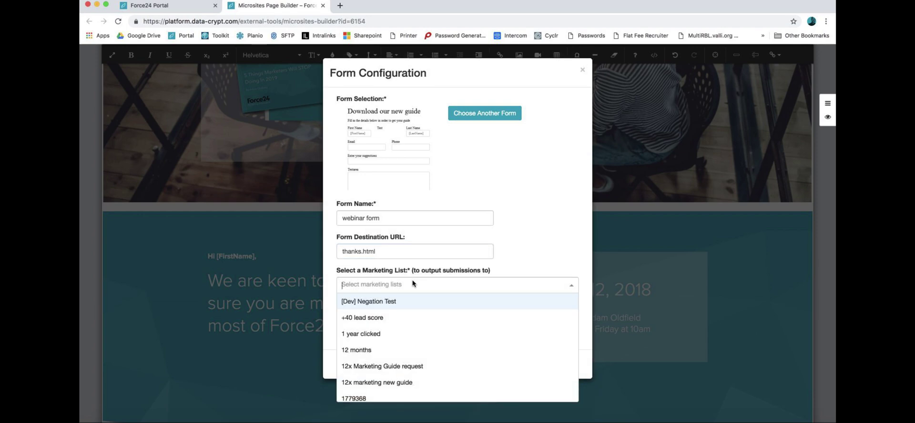
text(Lee test)
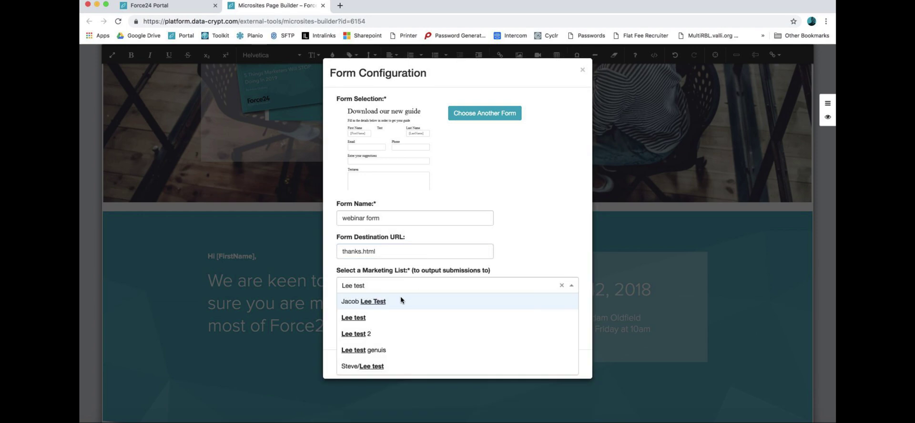
click(363, 318)
click(374, 321)
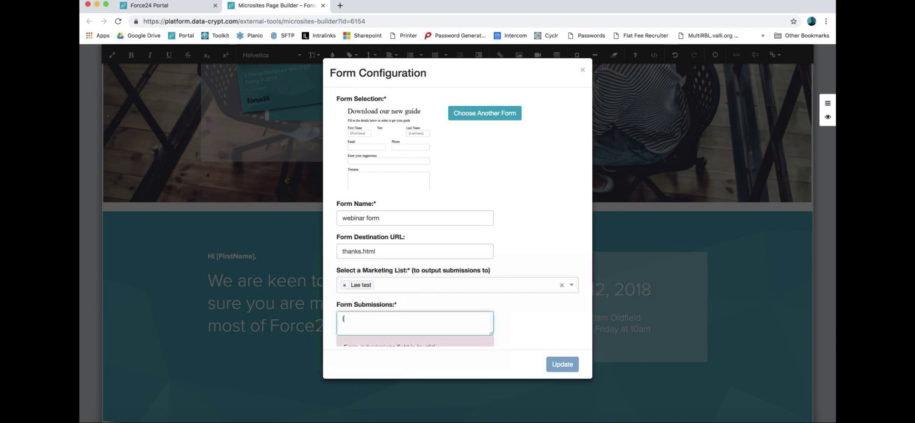
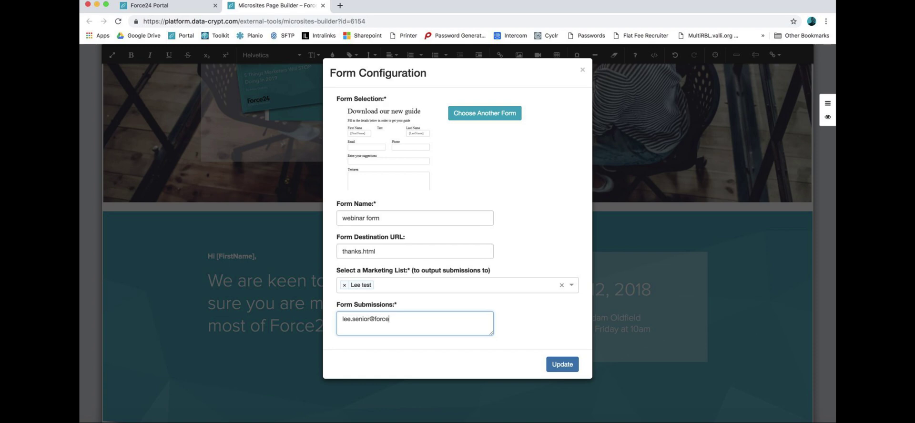
click(564, 367)
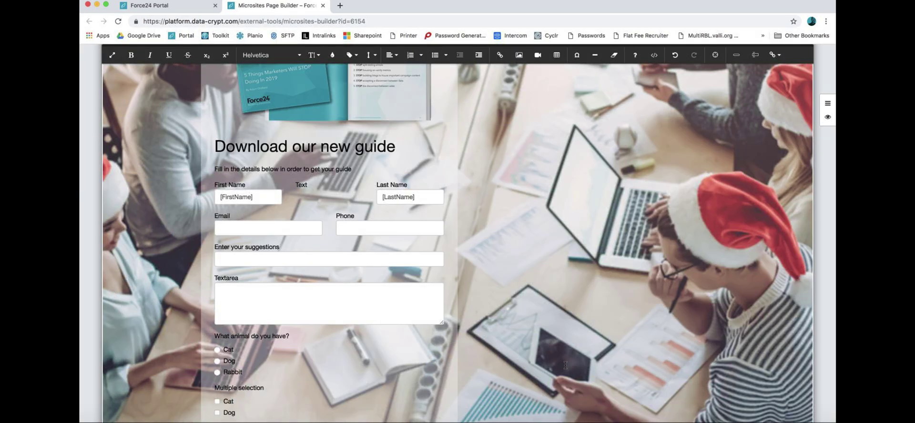
scroll(357, 206, up, 1)
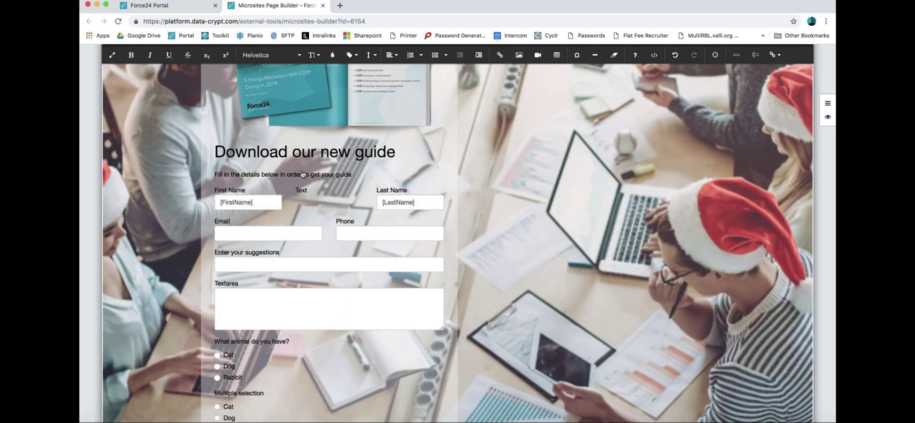
scroll(302, 174, down, 3)
scroll(302, 175, down, 8)
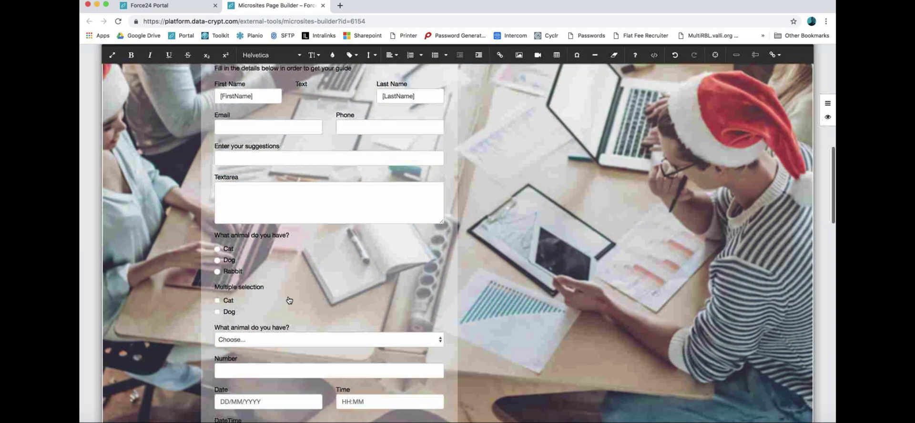
scroll(480, 382, up, 15)
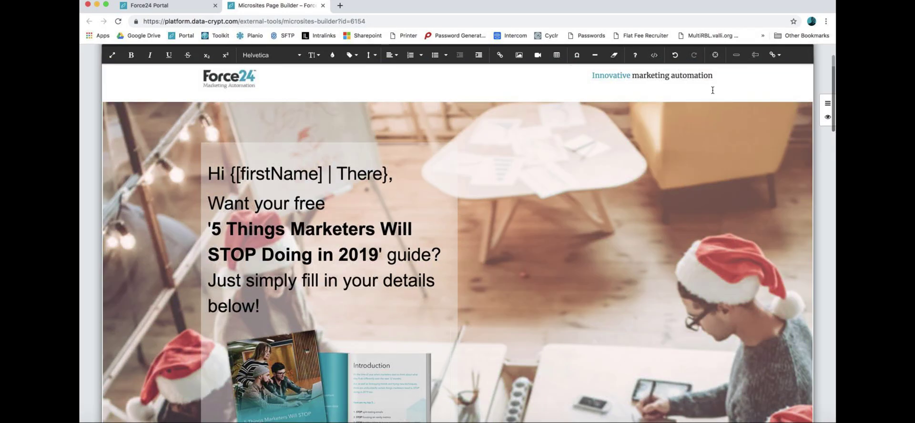
click(715, 55)
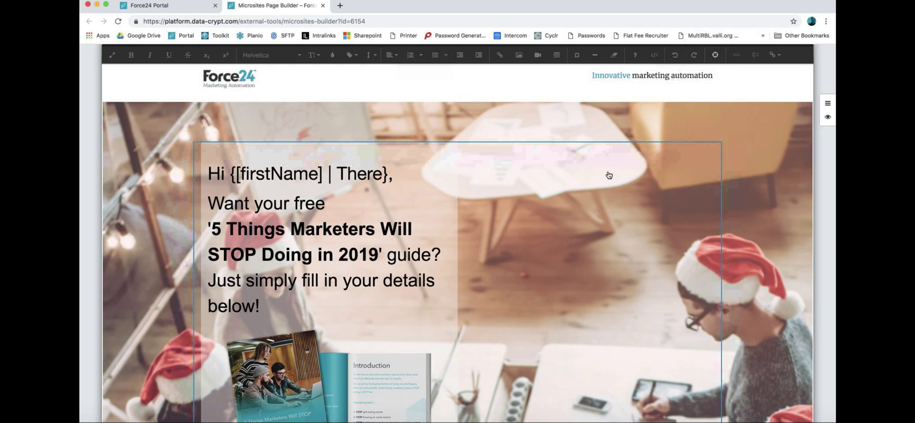
click(715, 55)
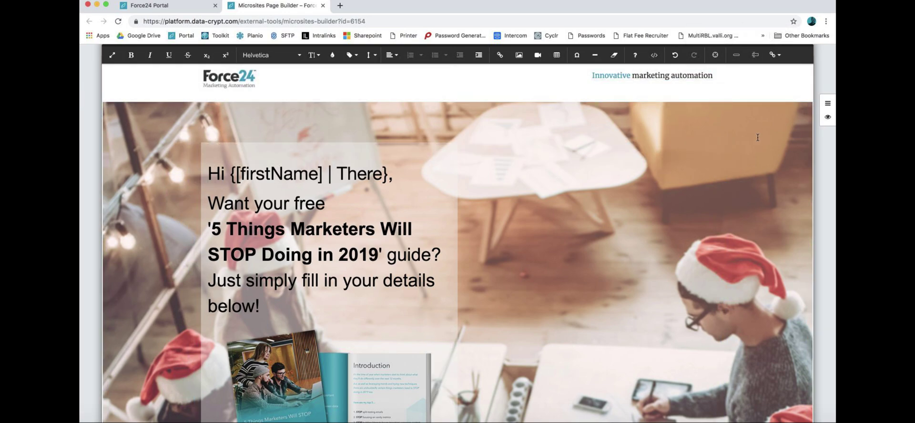
scroll(754, 170, down, 5)
click(716, 56)
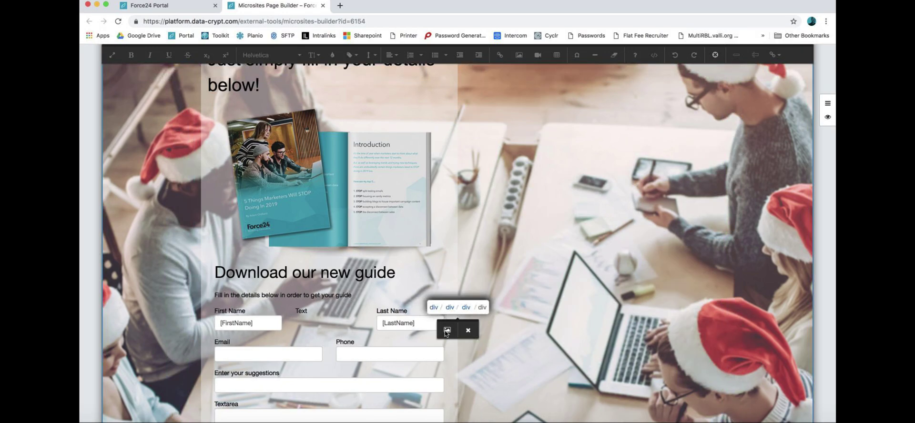
click(446, 333)
click(527, 109)
click(480, 151)
click(460, 196)
click(638, 303)
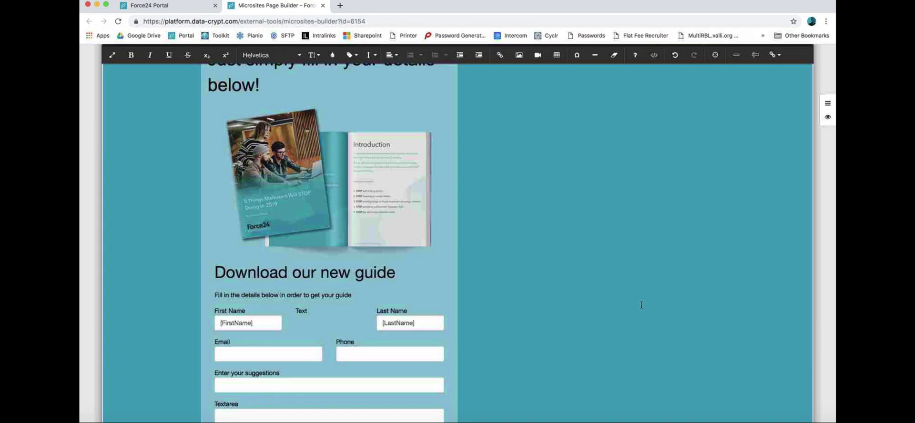
scroll(646, 305, down, 4)
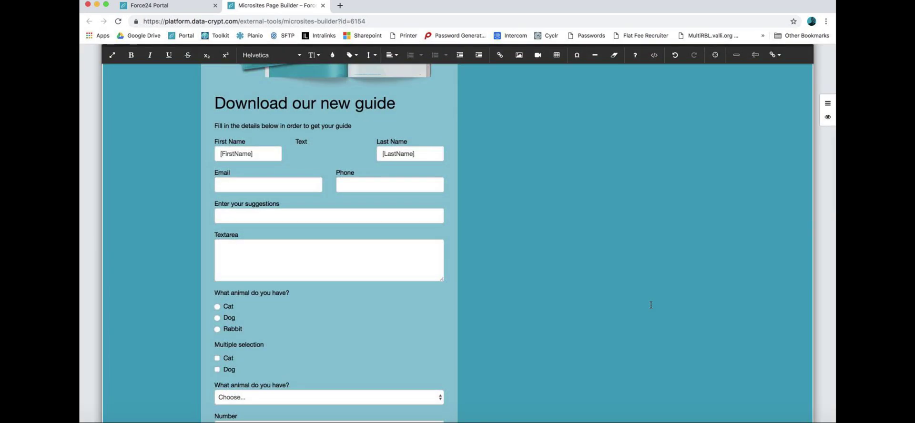
click(264, 157)
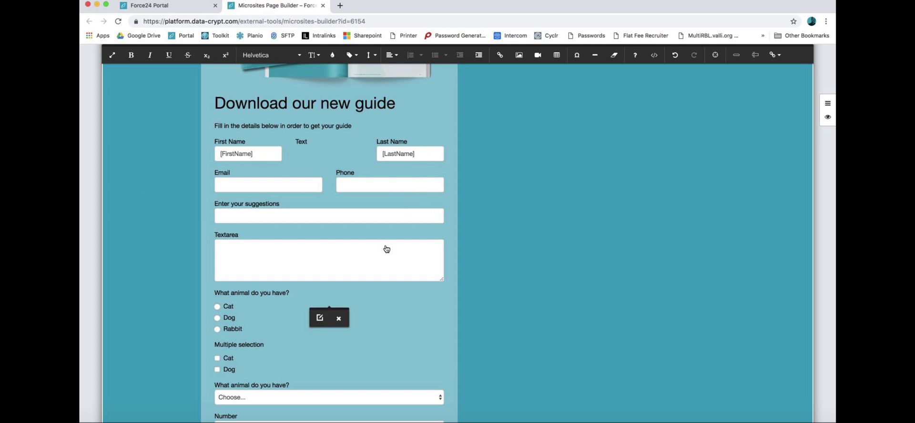
scroll(309, 264, down, 4)
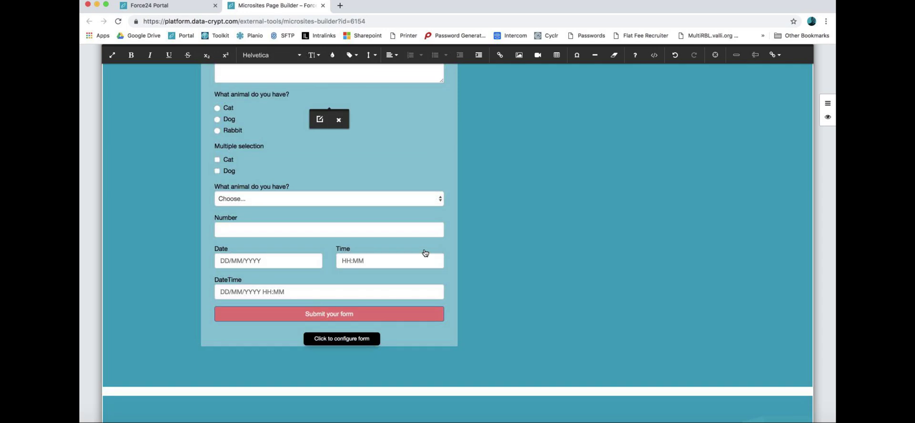
scroll(425, 253, up, 10)
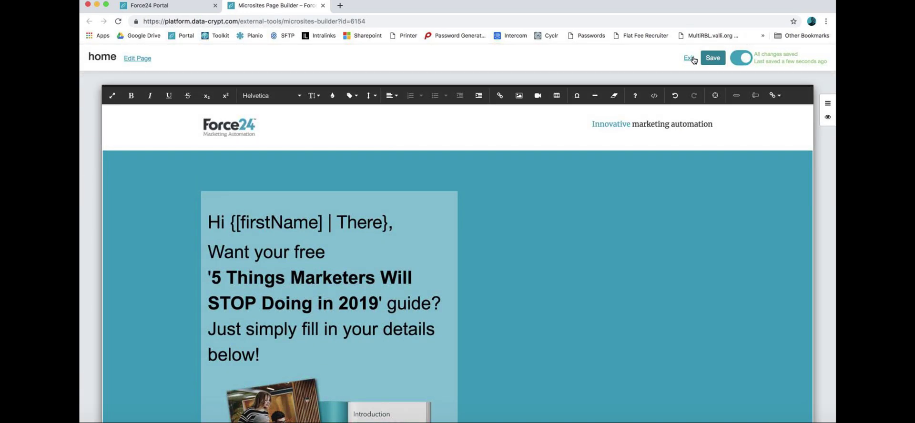
Step: Publish the microsite to landing.force24.co.uk with home as default page, which returns a server error
click(687, 58)
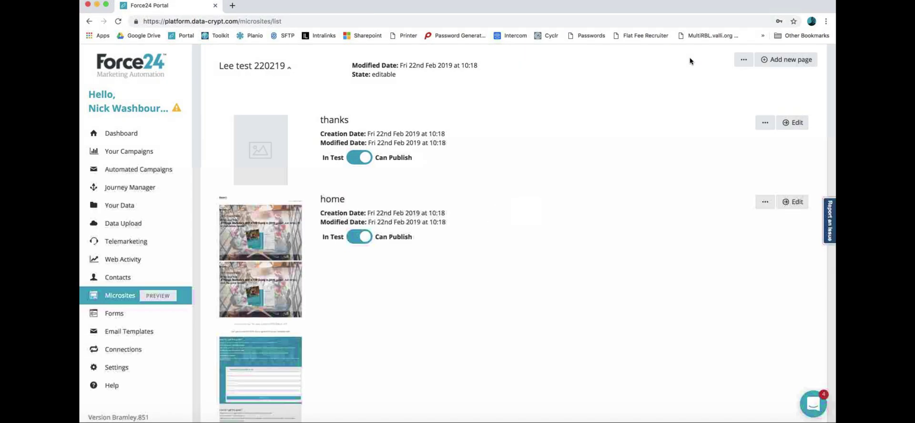
click(744, 131)
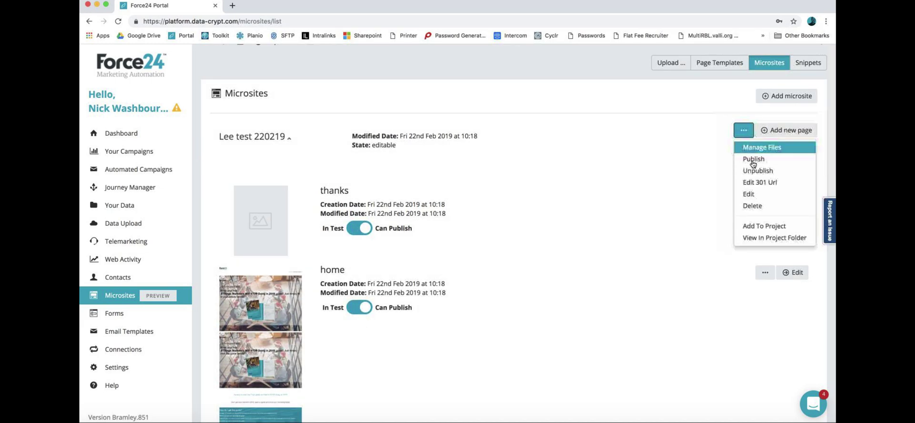
click(760, 160)
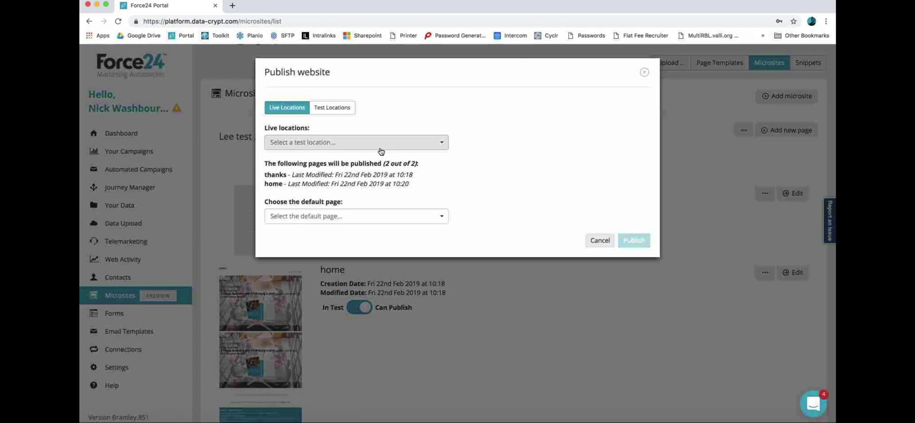
click(381, 144)
click(371, 159)
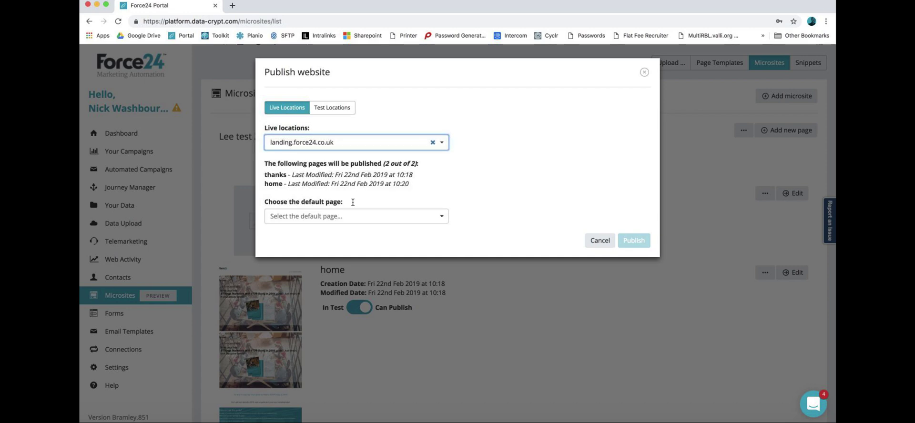
click(350, 217)
click(351, 243)
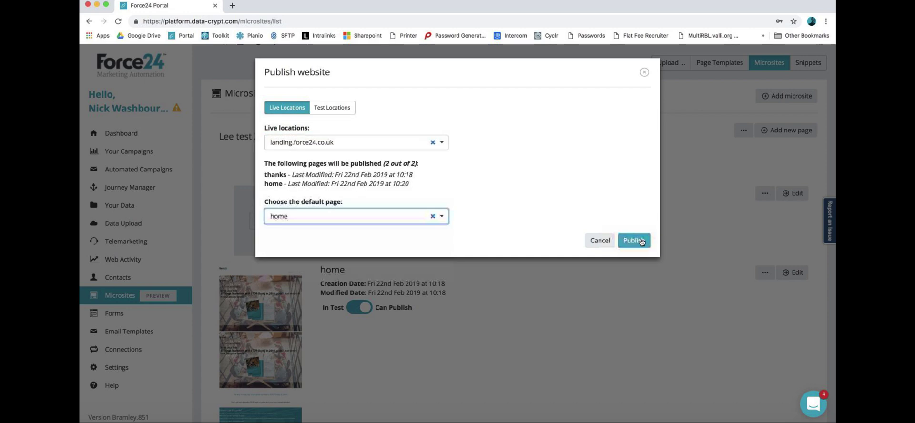
click(634, 240)
click(450, 268)
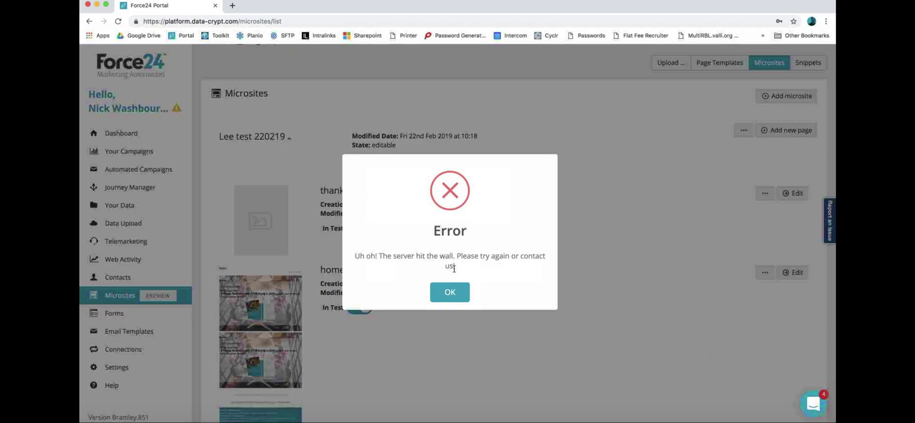
click(450, 297)
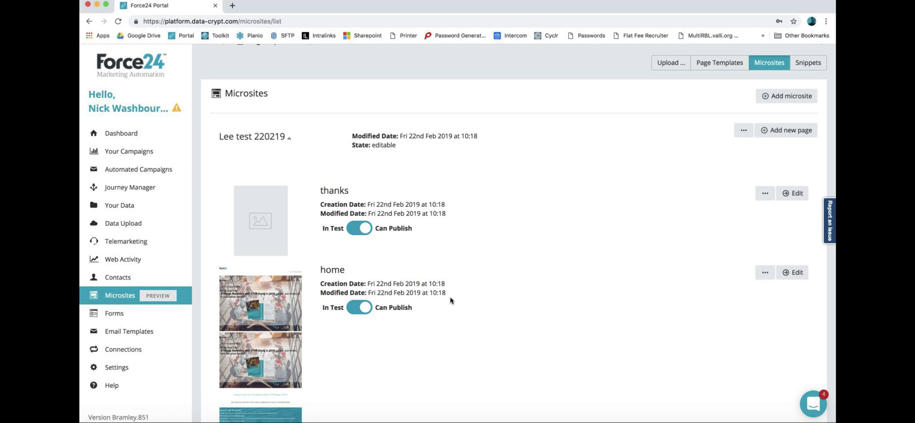
Step: Retry publishing to landing.force24.co.uk with home as the default page
scroll(451, 300, down, 2)
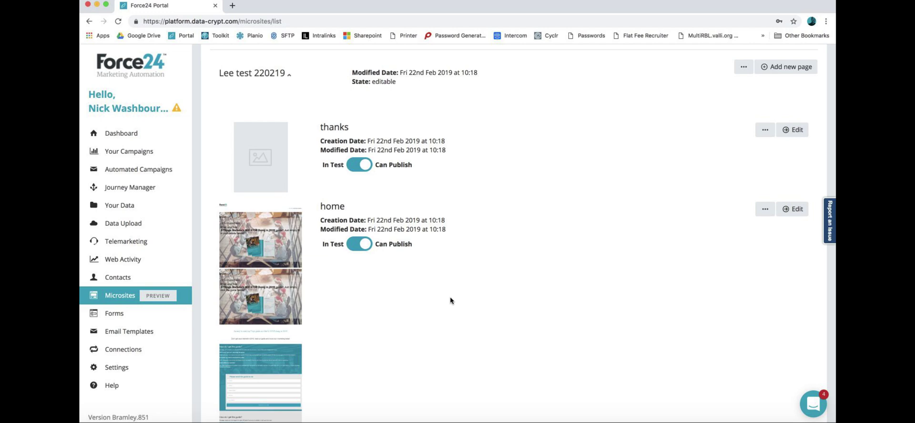
scroll(451, 301, up, 3)
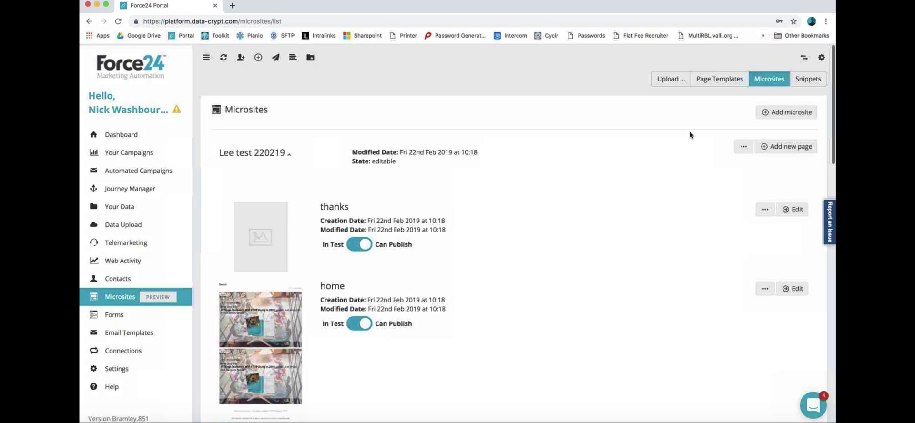
click(744, 145)
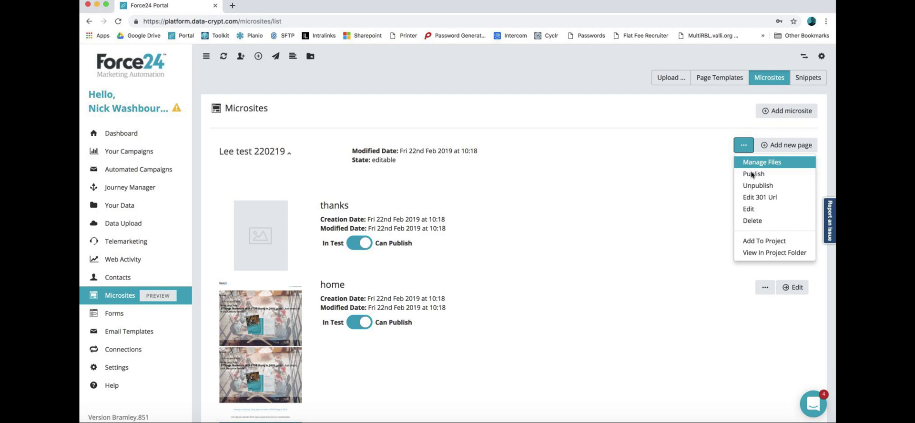
click(754, 174)
click(399, 144)
click(375, 162)
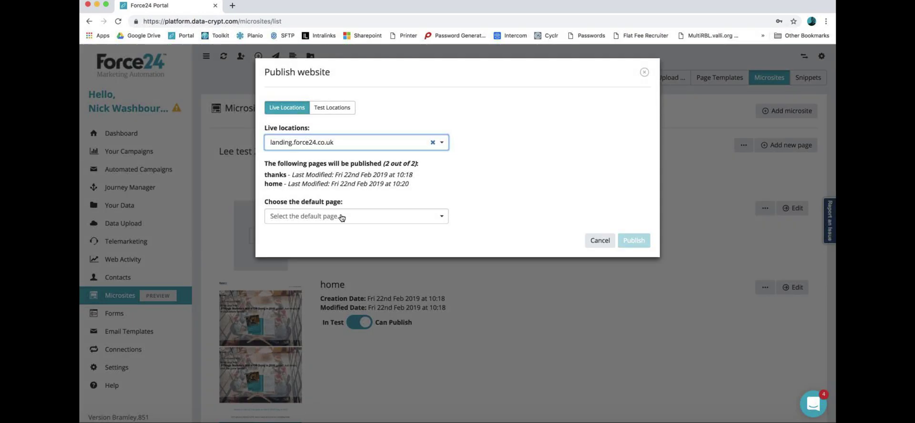
click(339, 216)
click(333, 245)
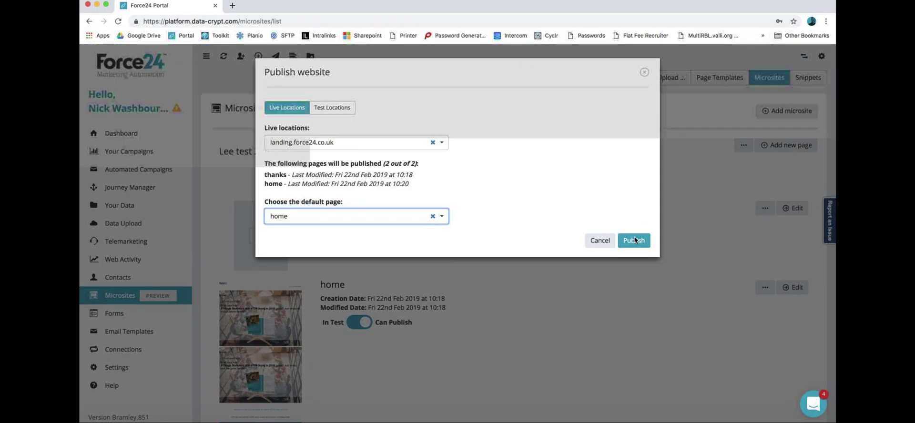
click(634, 239)
click(448, 272)
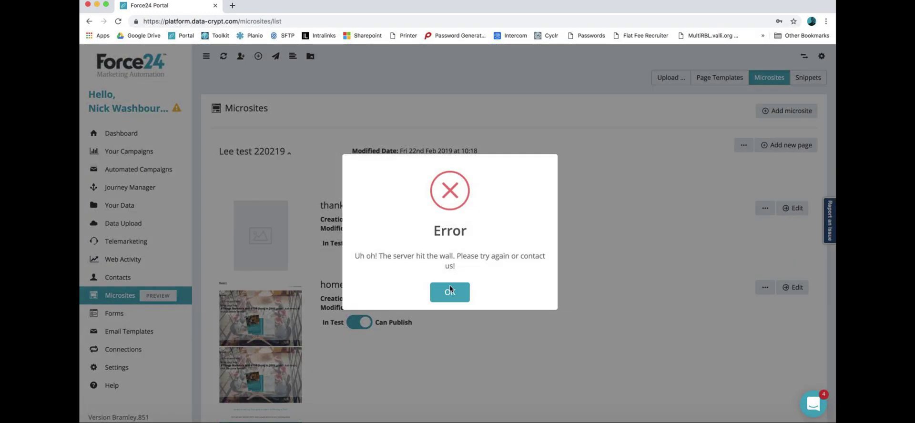
Step: Close the publishing Error dialog to return to the microsite's thanks and home pages
click(449, 294)
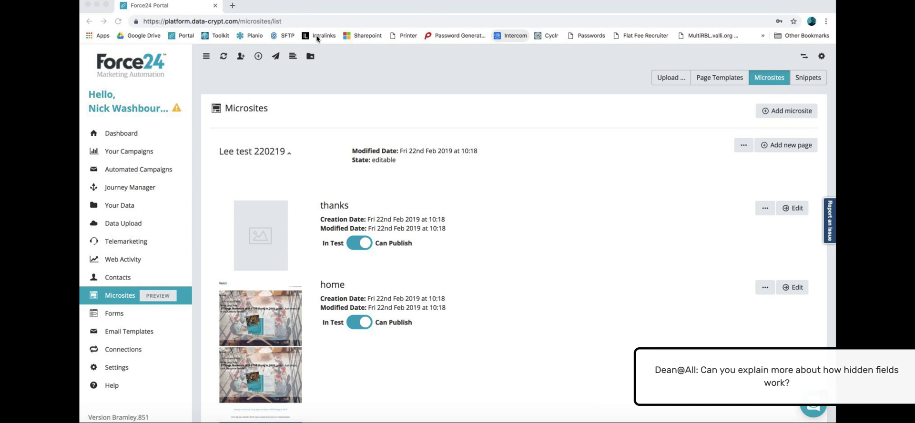
Step: Open the testfeb19 form for editing and review its submission mapping
click(147, 315)
mouse_move(431, 250)
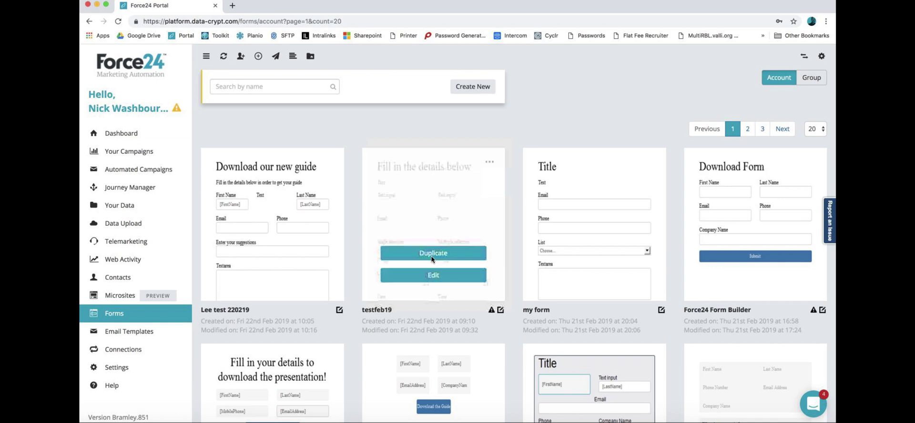
click(441, 274)
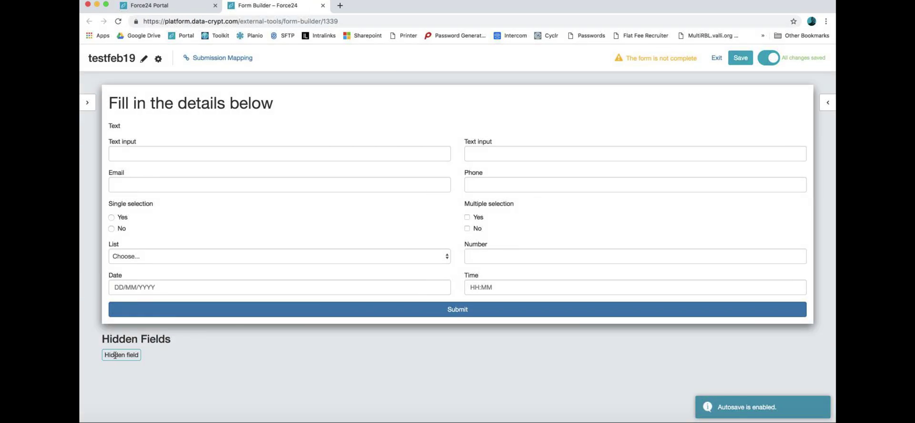
click(116, 355)
click(239, 58)
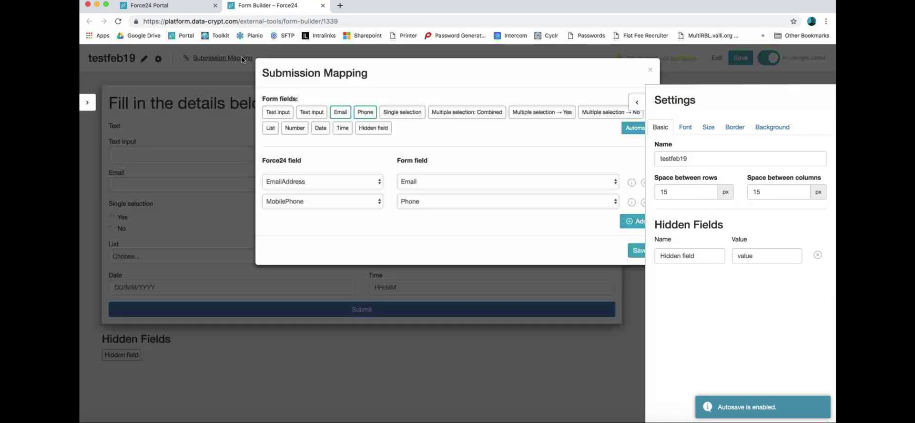
click(650, 70)
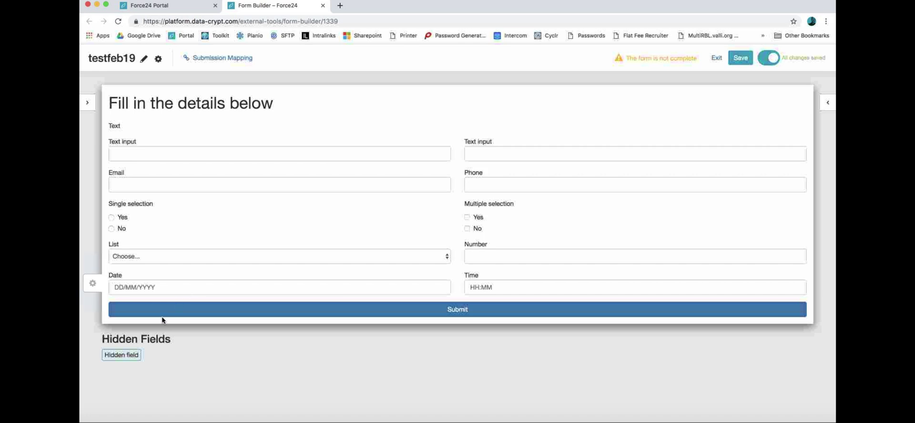
Step: Set the hidden field's Name and Value both to Social
click(125, 355)
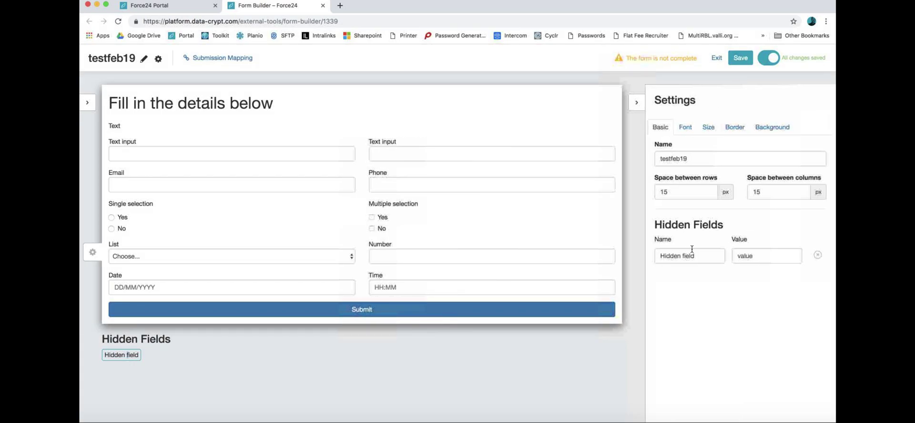
click(708, 258)
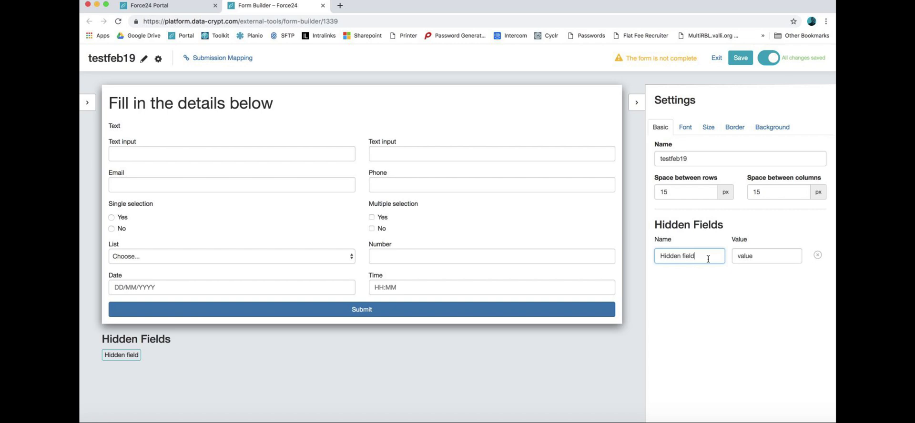
key(super+a)
text(Social)
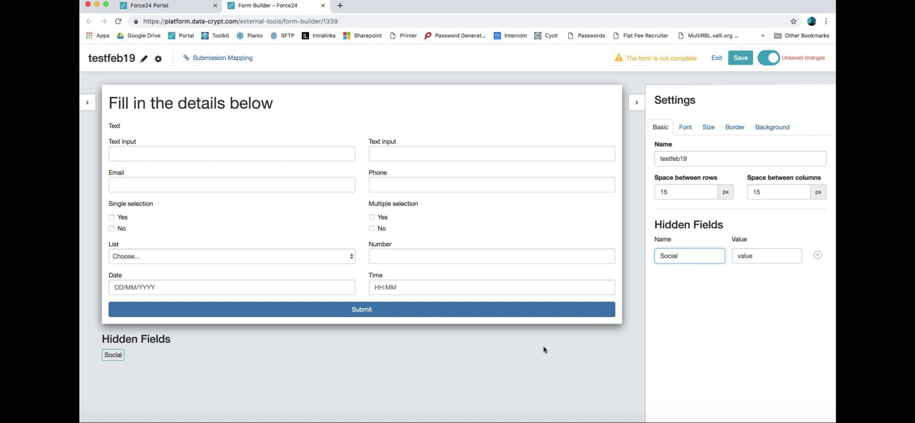
click(682, 281)
double_click(760, 256)
text(Salical)
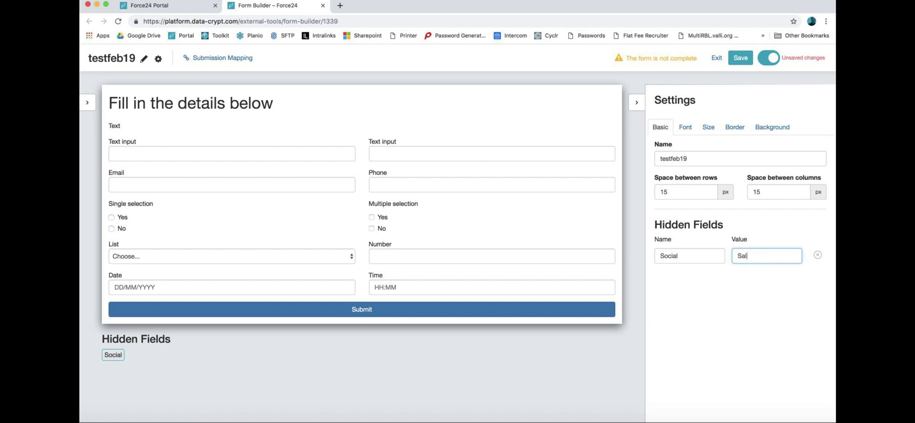
key(BackSpace)
key(BackSpace)
key(BackSpace)
key(BackSpace)
key(BackSpace)
key(BackSpace)
text(ocail)
key(BackSpace)
key(BackSpace)
text(ial)
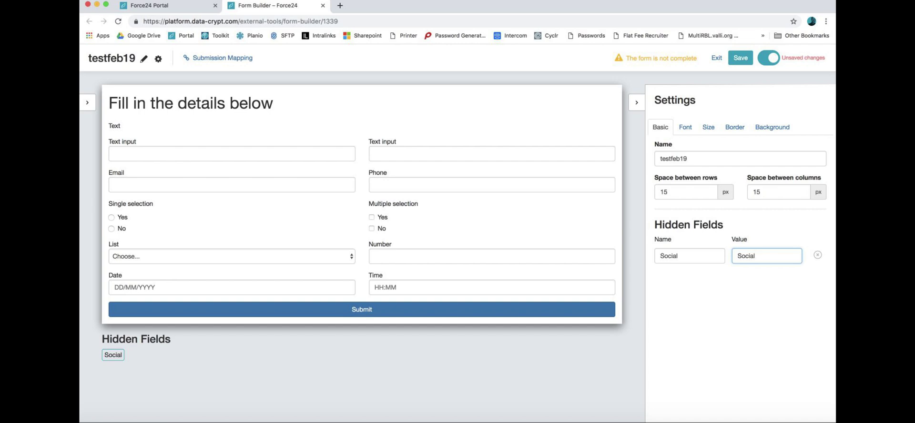